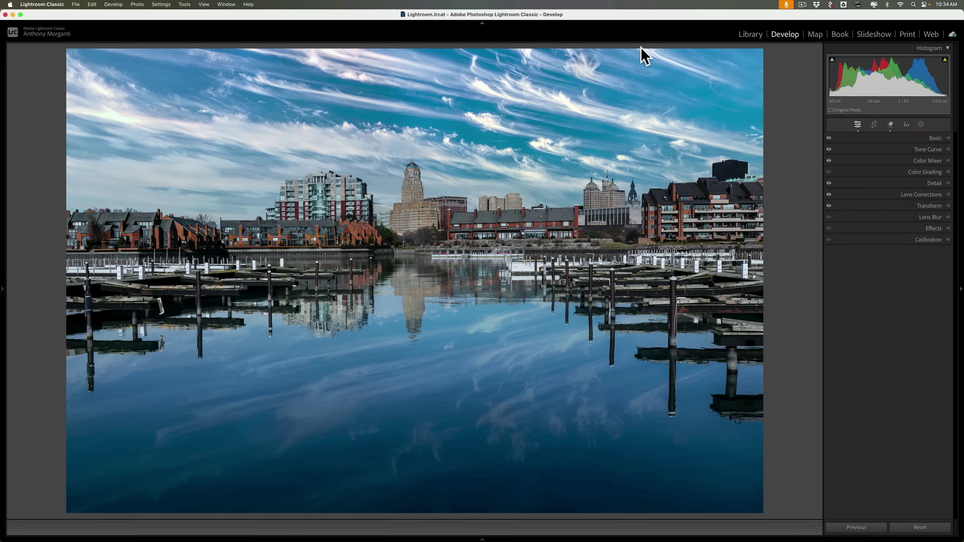
Look through the photo's existing adjustments, including Lens Corrections, Transform and the Remove tool settings.
click(934, 138)
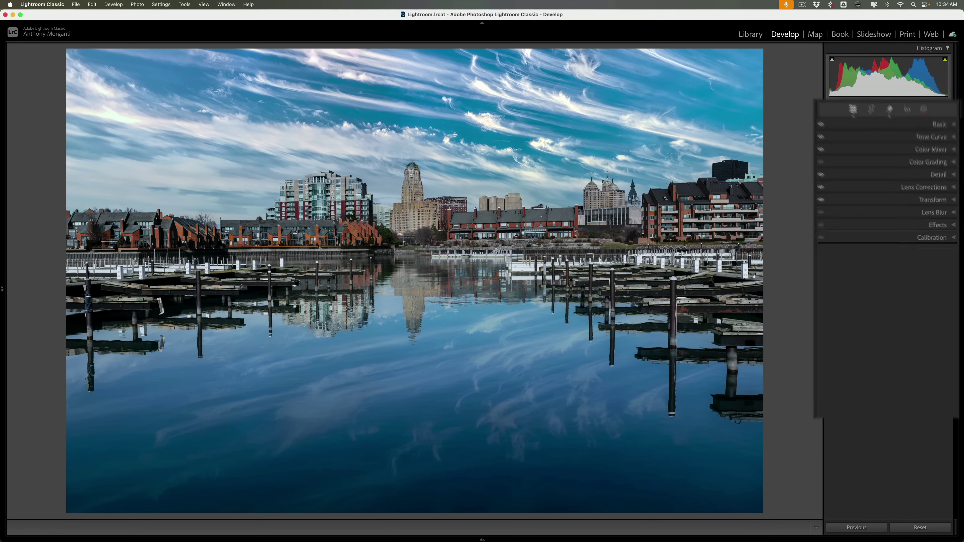
click(927, 42)
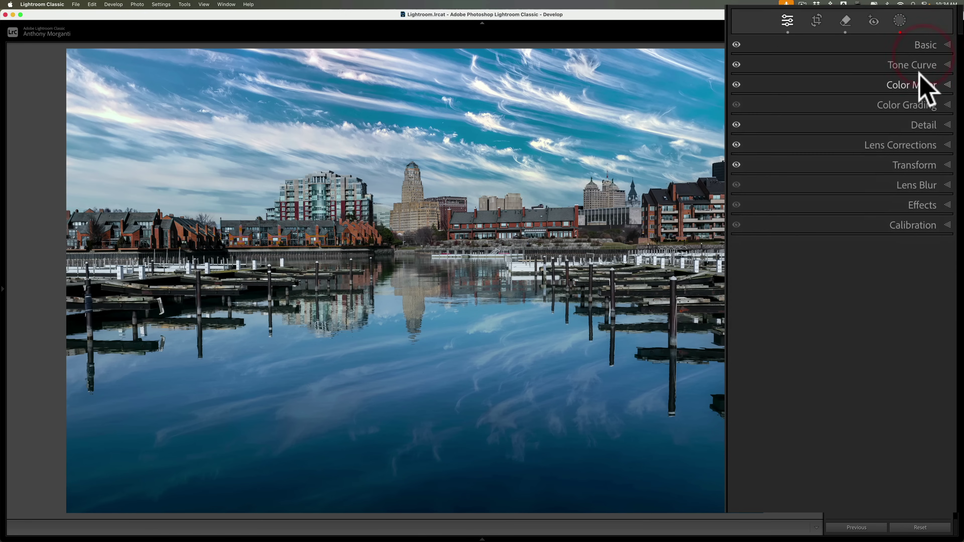
click(920, 66)
click(921, 67)
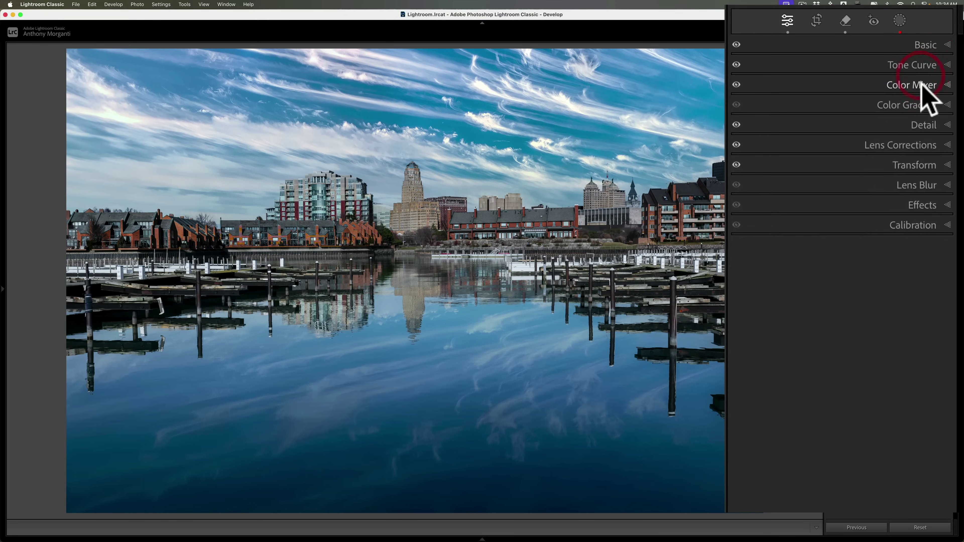
click(923, 85)
click(923, 86)
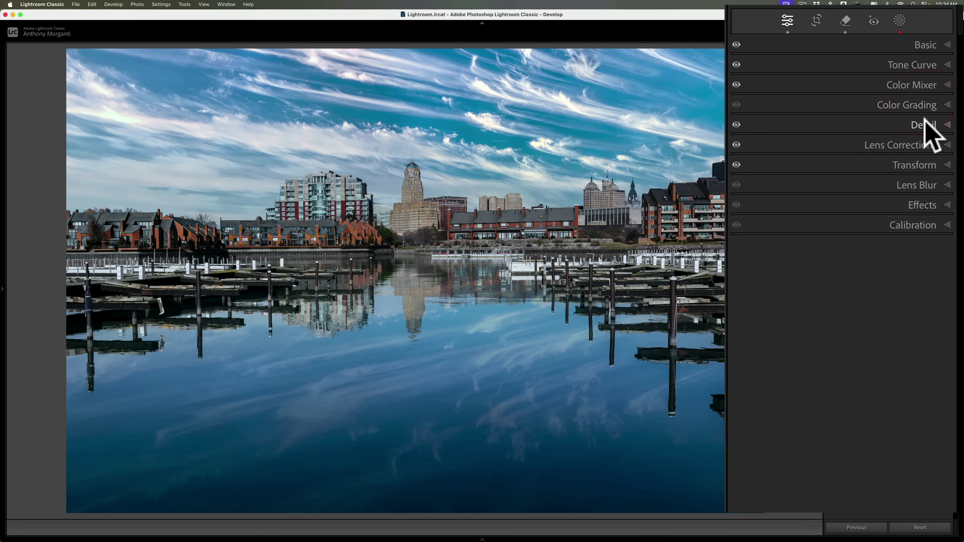
click(922, 105)
click(923, 106)
click(924, 125)
click(925, 146)
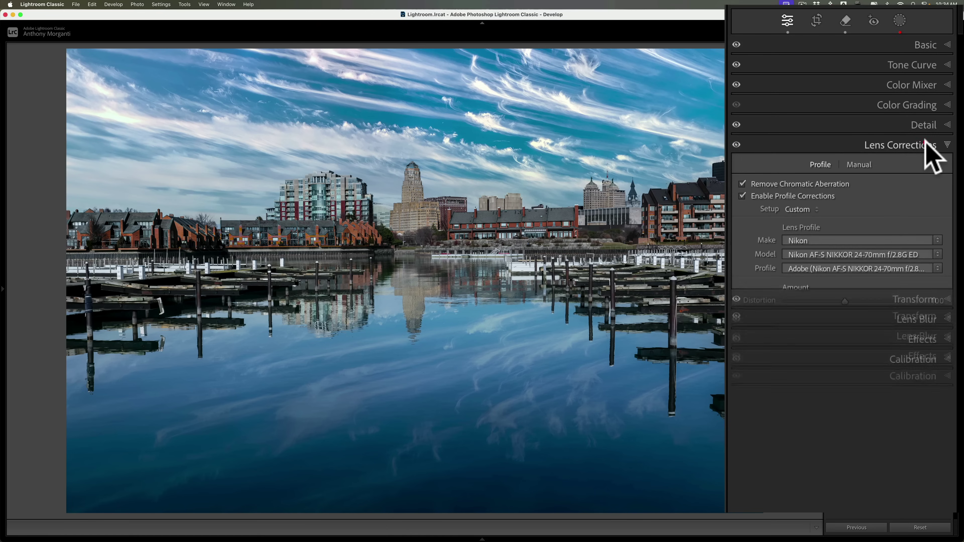
click(925, 148)
click(925, 165)
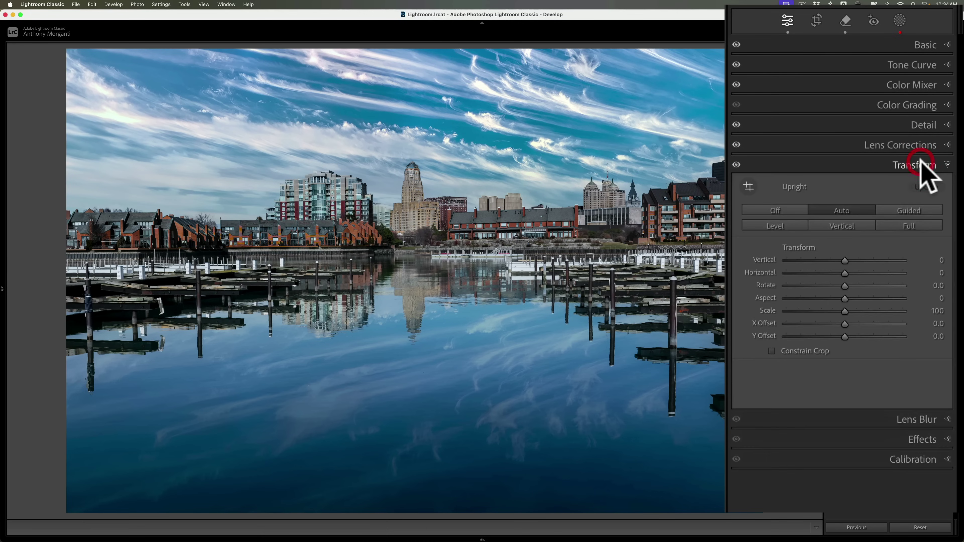
click(924, 165)
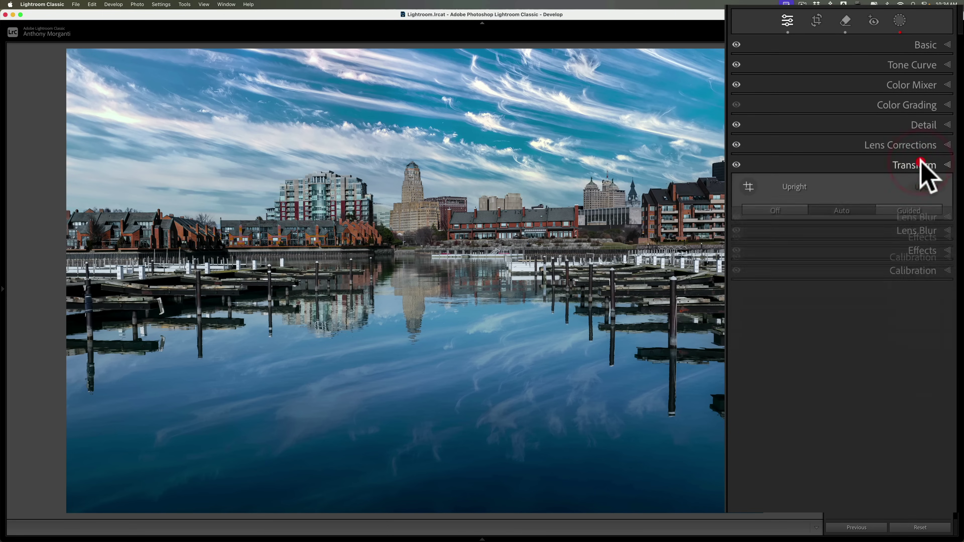
click(844, 22)
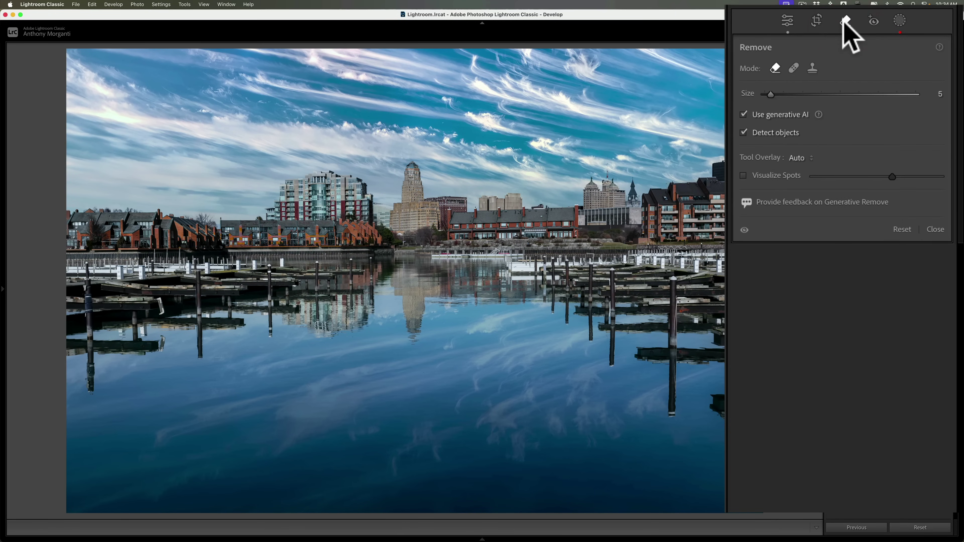
click(844, 22)
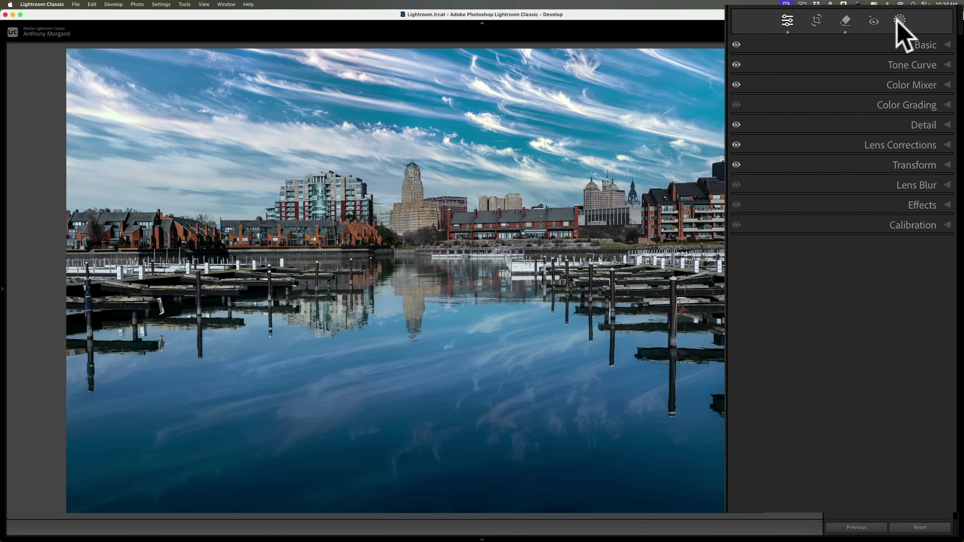
Create a new brush mask and paint two broad overlapping horizontal strokes across the sky.
click(900, 21)
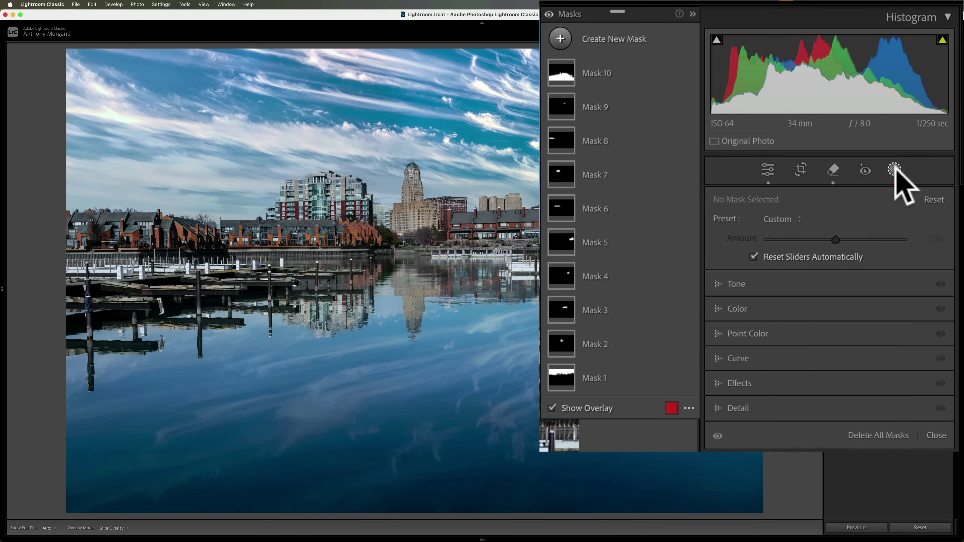
click(561, 38)
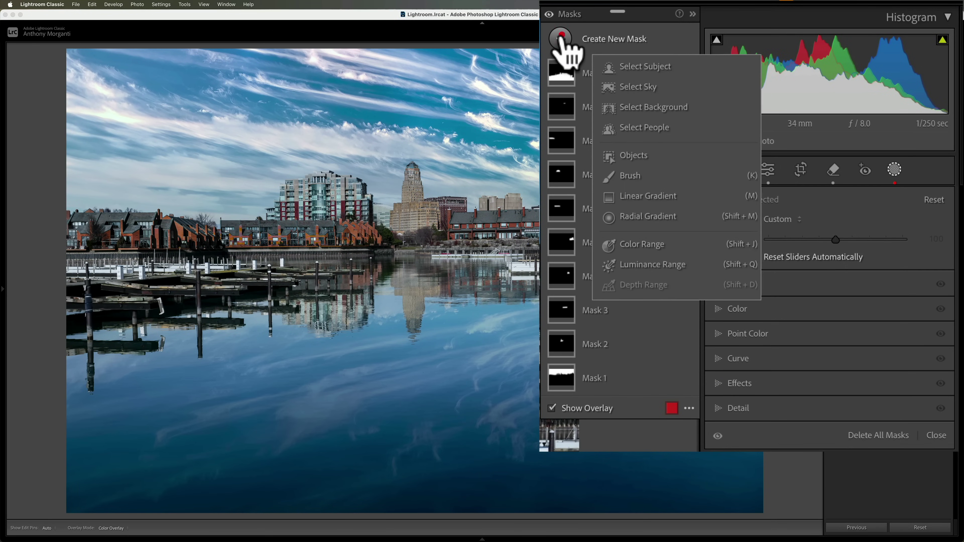
click(630, 175)
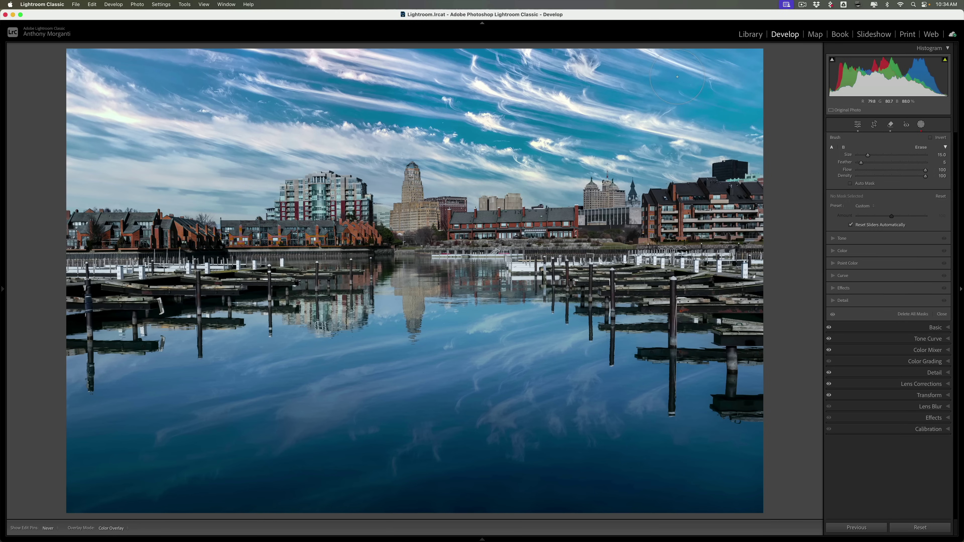
click(118, 90)
shift+click(674, 82)
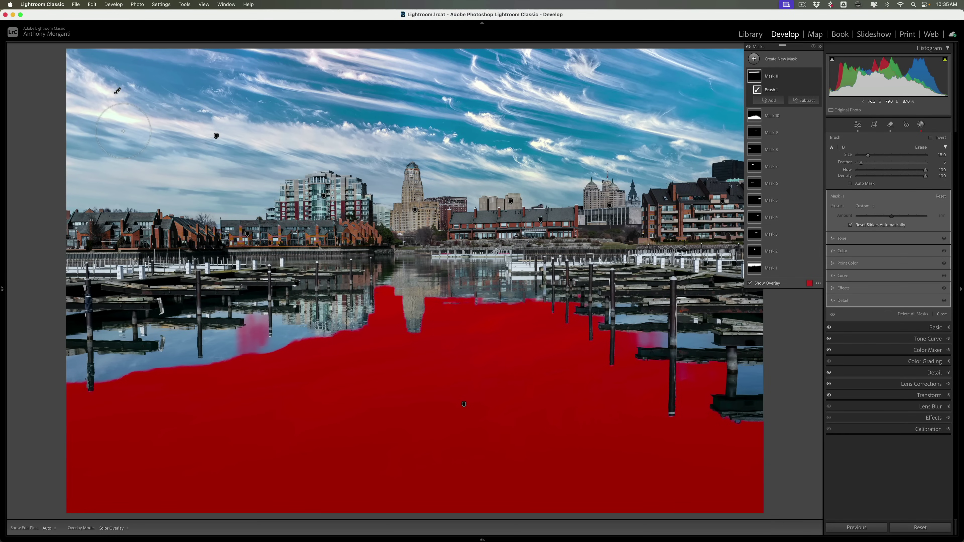
key(h)
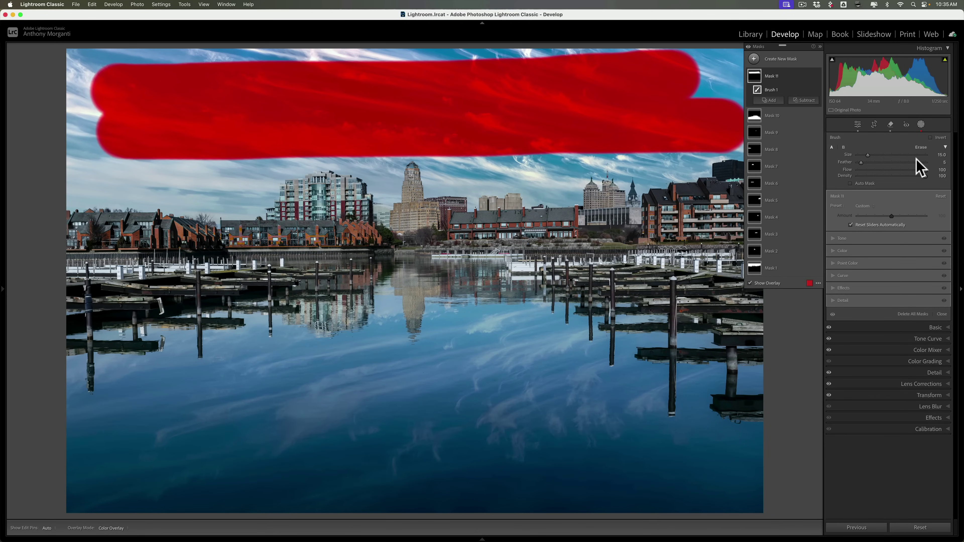
Undo the sky brush strokes along with their new mask and close the masking tool.
key(super+z)
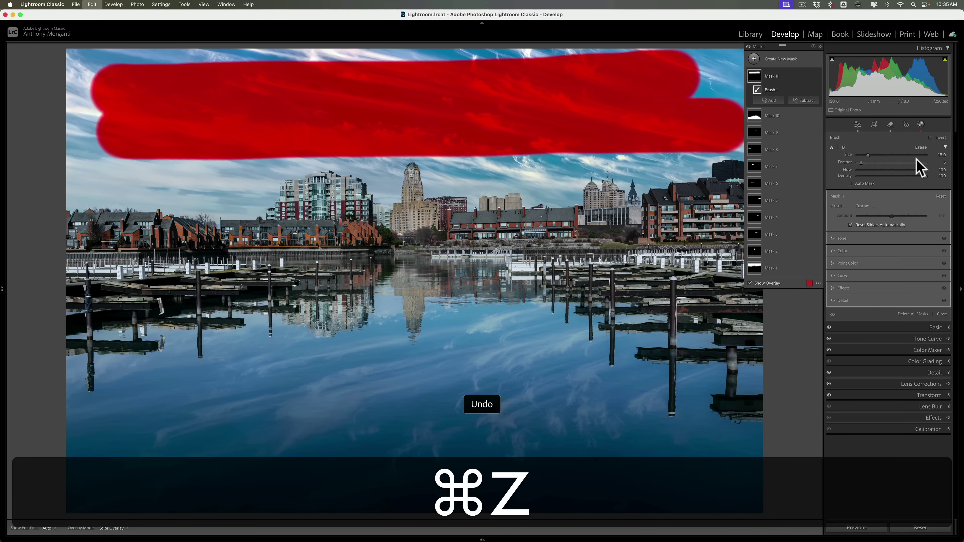
key(super+z)
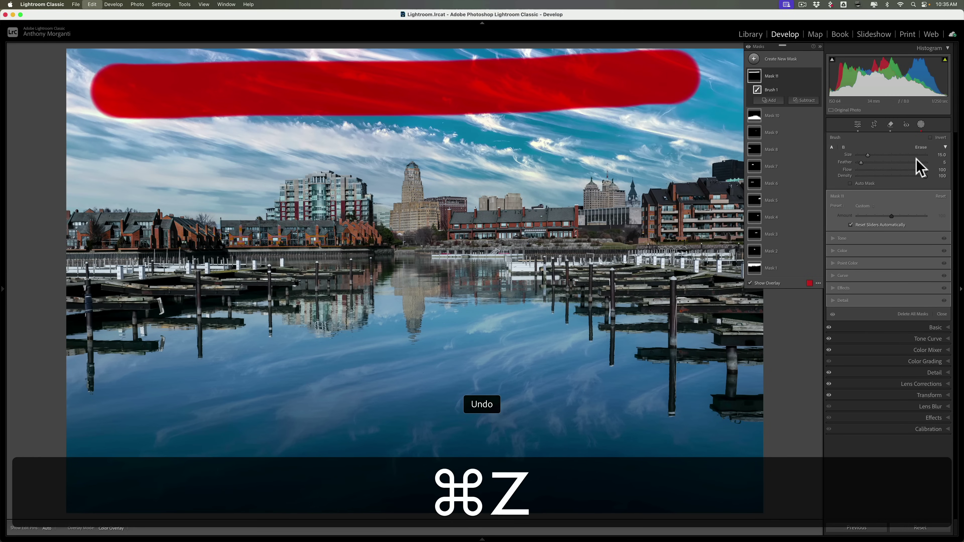
key(super+z)
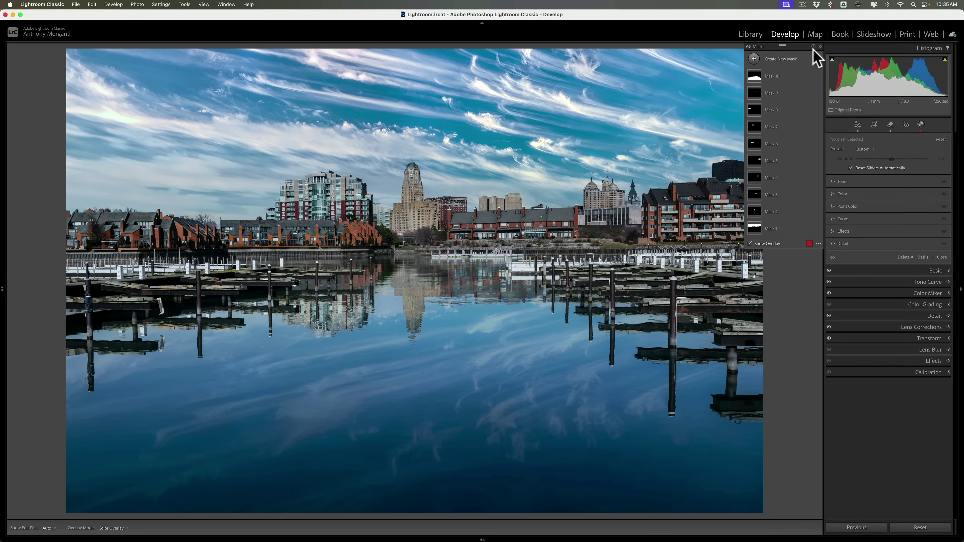
click(921, 124)
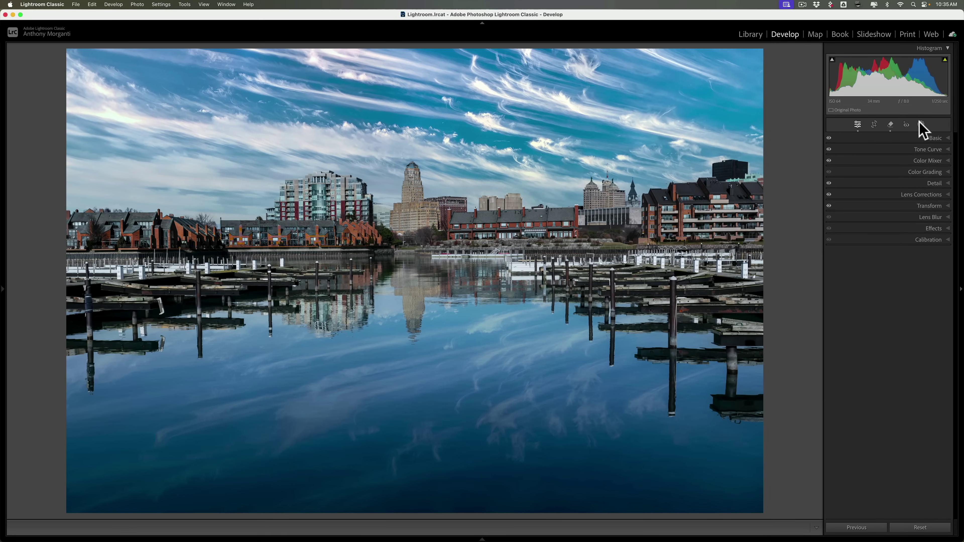
Push the white balance Temp to +100, reset it to its default, and collapse the Basic adjustments.
click(937, 138)
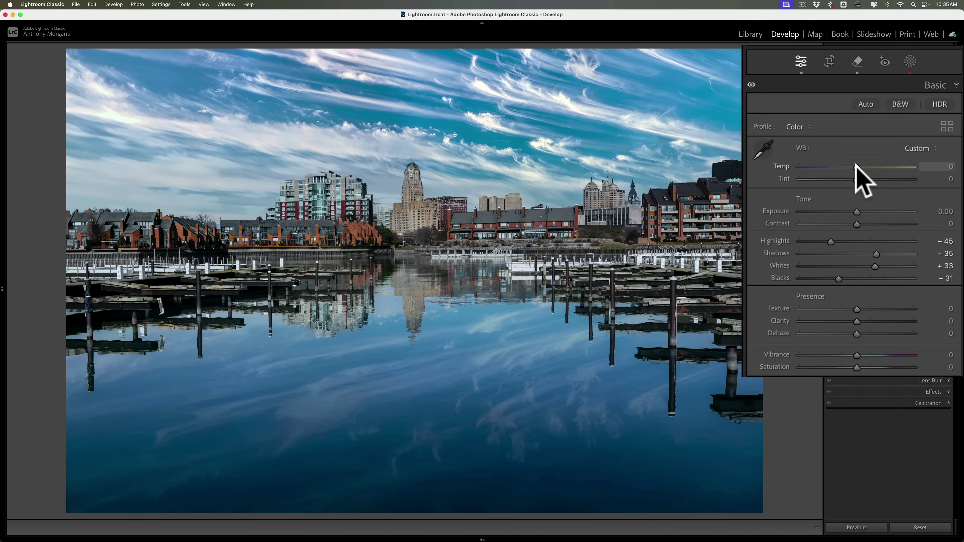
drag(855, 167, 914, 167)
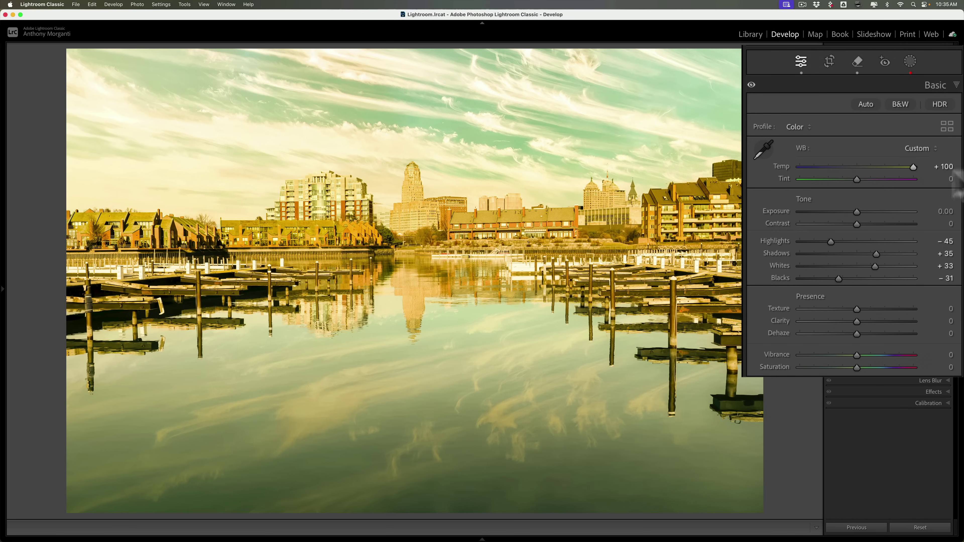
double_click(781, 166)
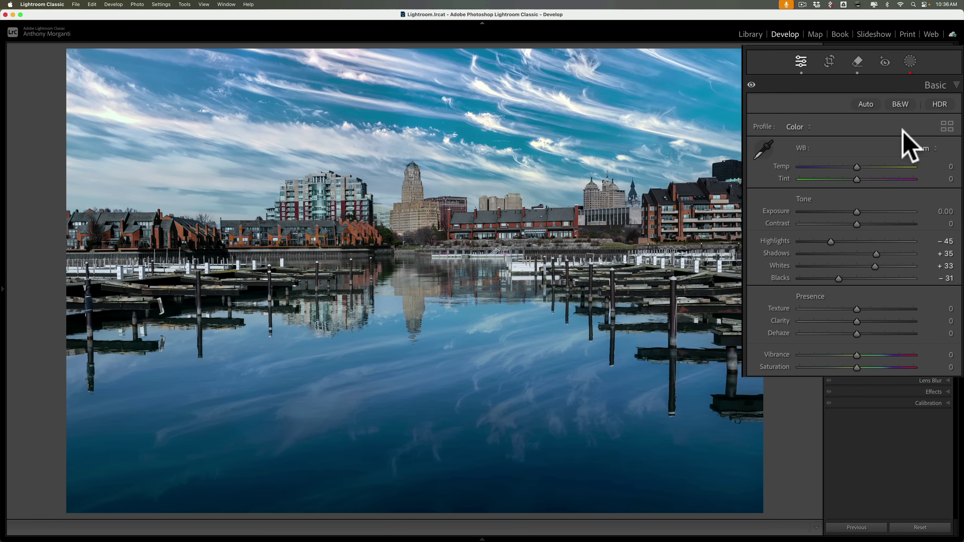
click(939, 85)
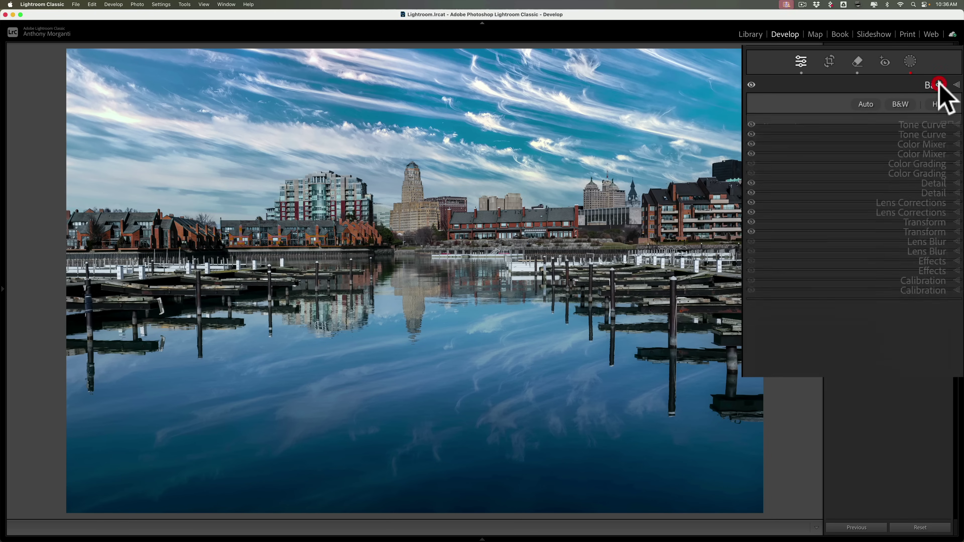
Rotate the crop angle to 45.00 with Crop & Straighten and reset the rotation.
click(830, 62)
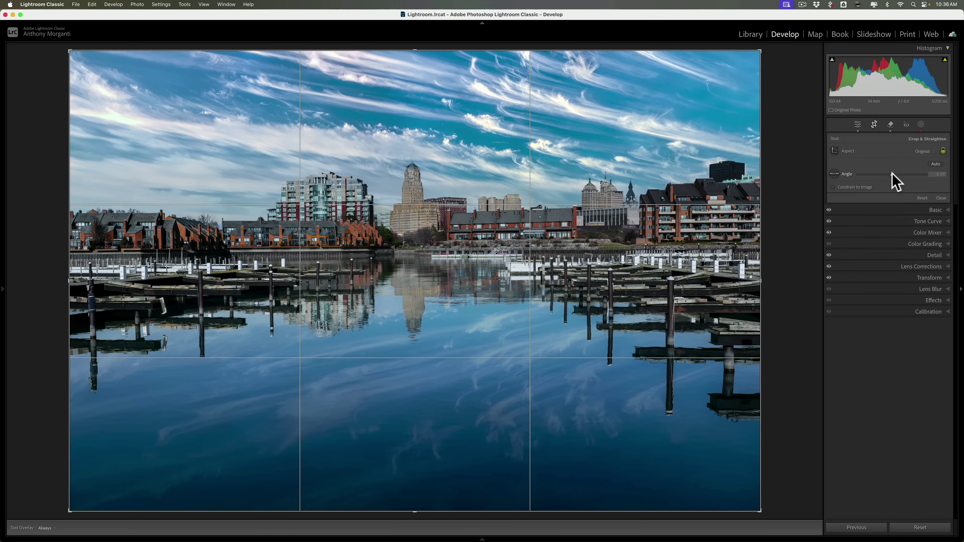
drag(893, 174, 956, 176)
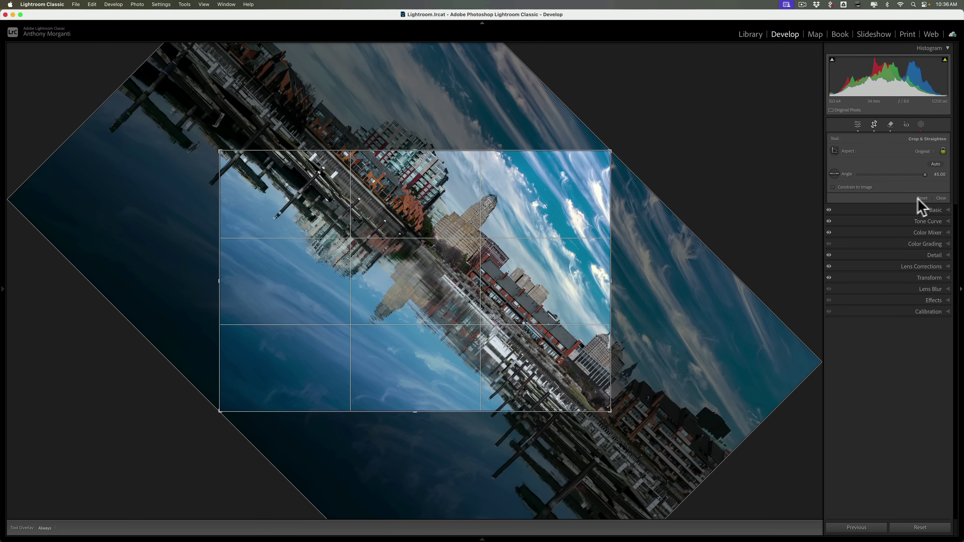
click(891, 175)
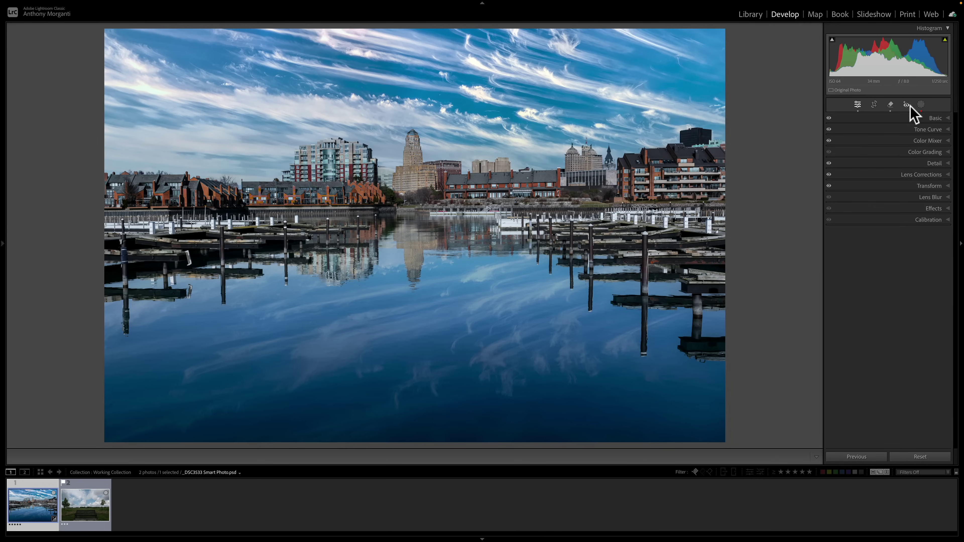
Paint three wide horizontal strokes over the sky, skyline and docks in a new brush mask.
click(886, 169)
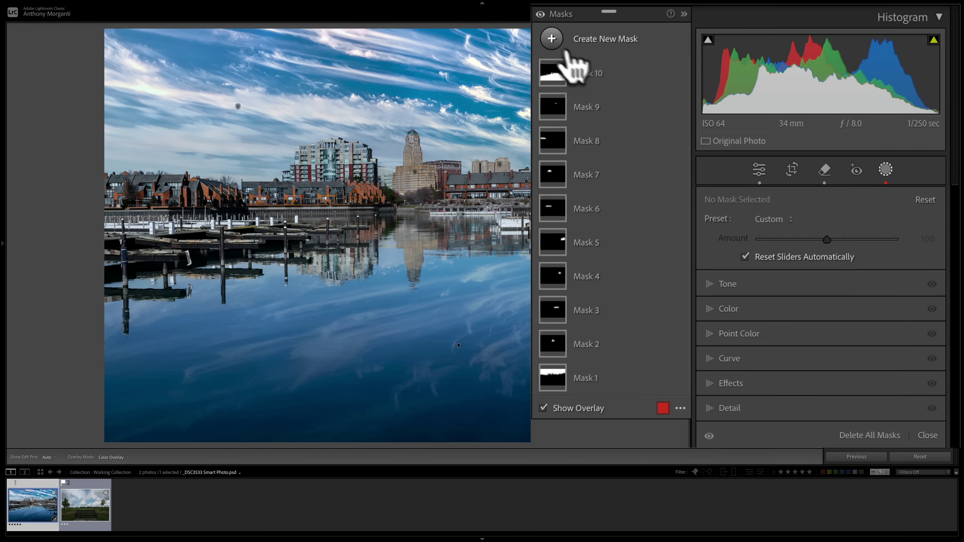
click(551, 38)
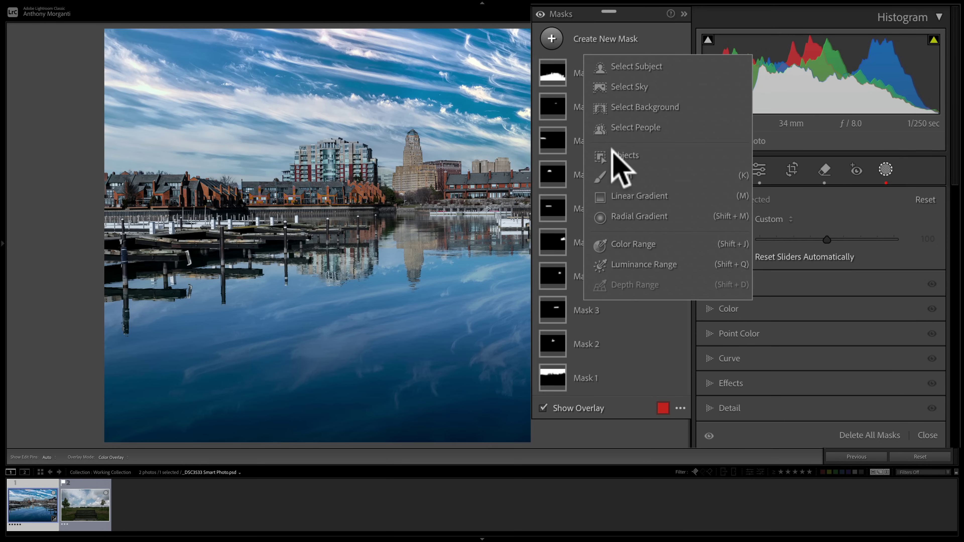
click(614, 171)
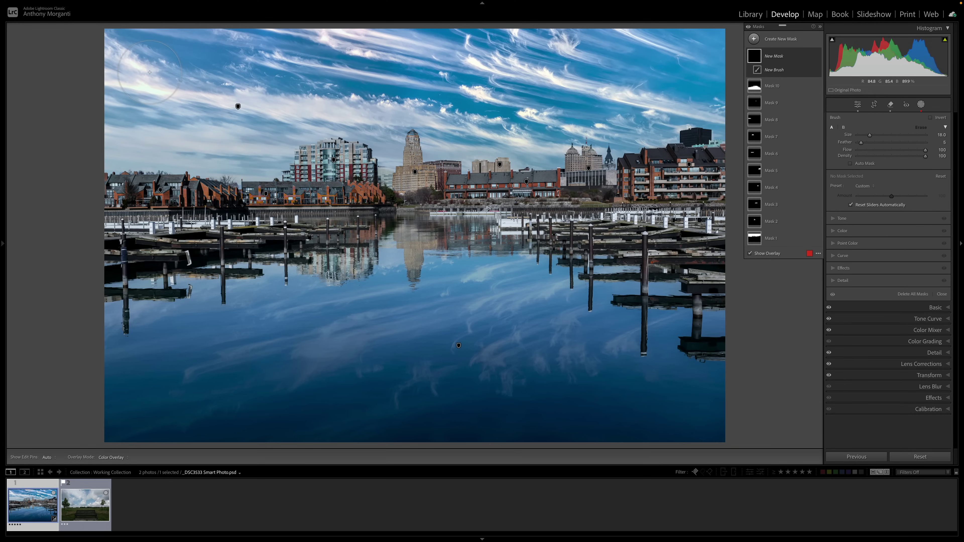
drag(150, 72, 687, 79)
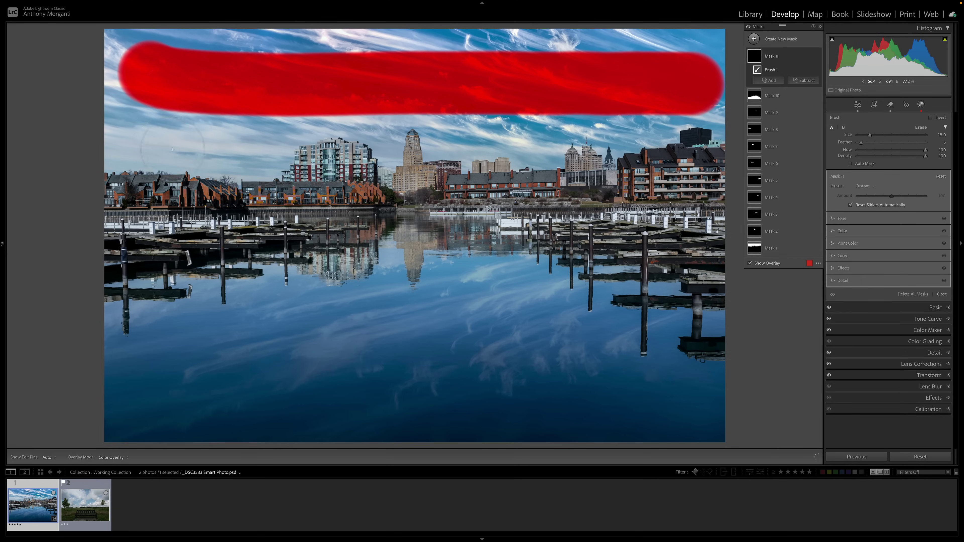
drag(167, 151, 741, 155)
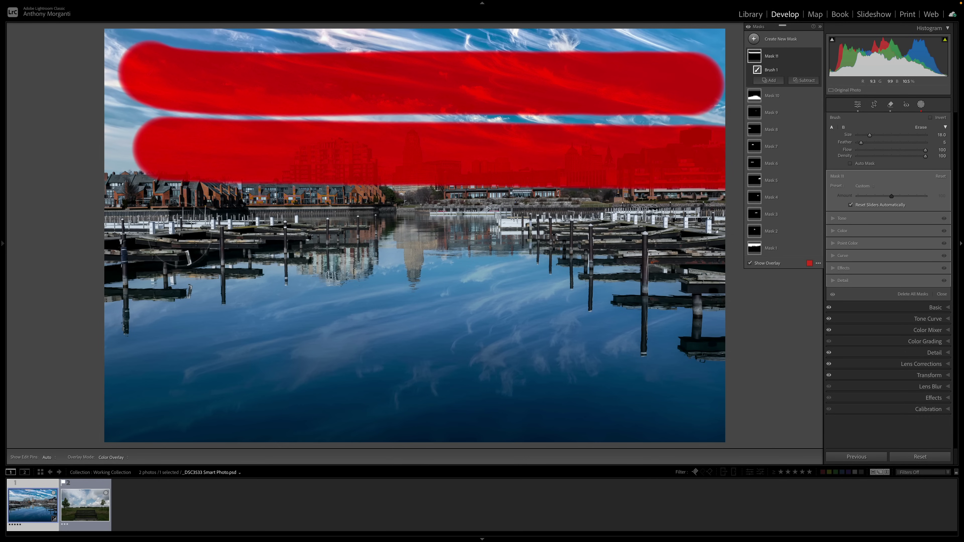
drag(178, 234, 676, 259)
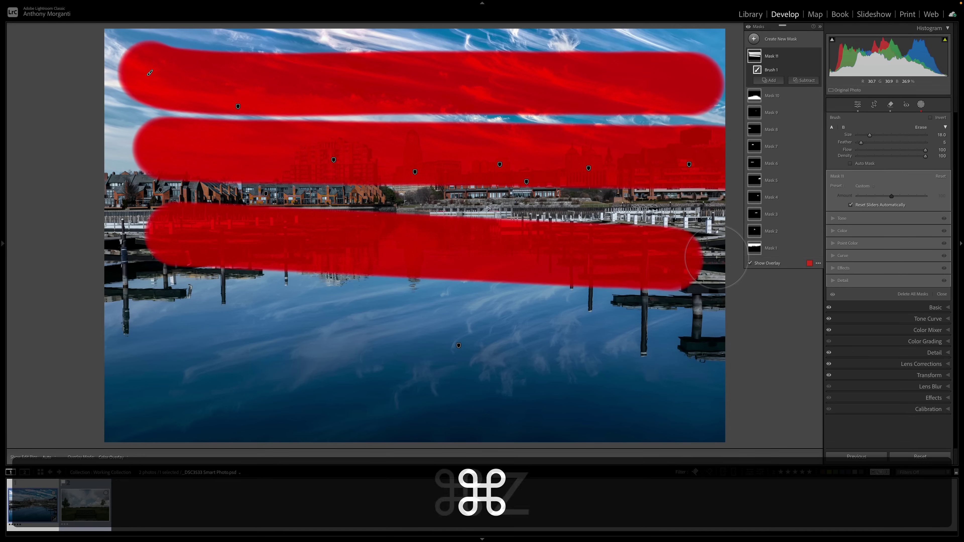
Undo all three brush strokes with their new mask and leave the masking tool.
key(super+z)
key(super+z)
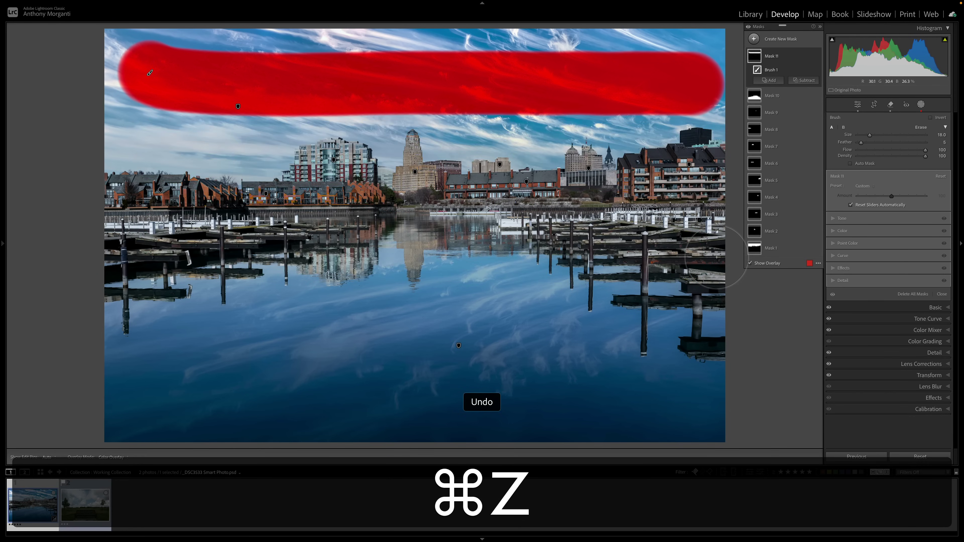
key(super+z)
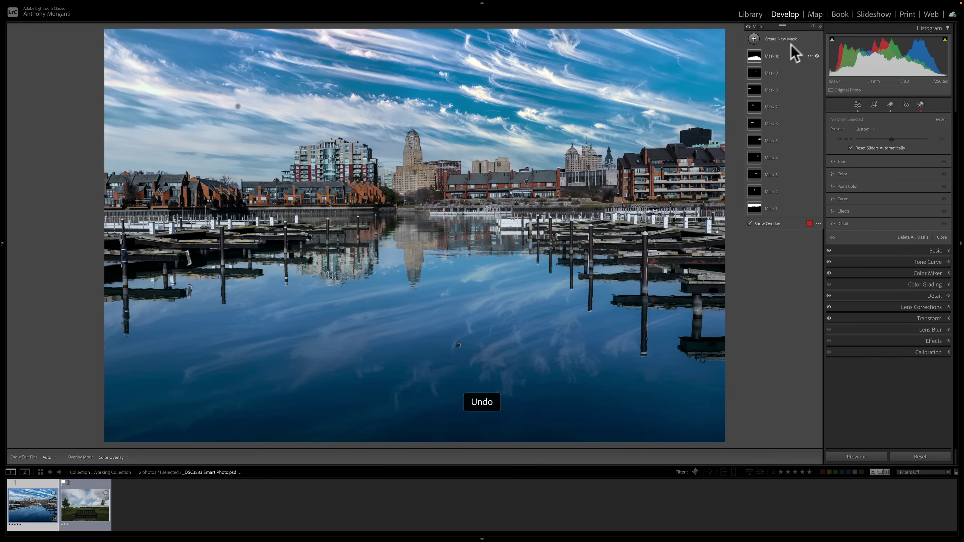
click(922, 105)
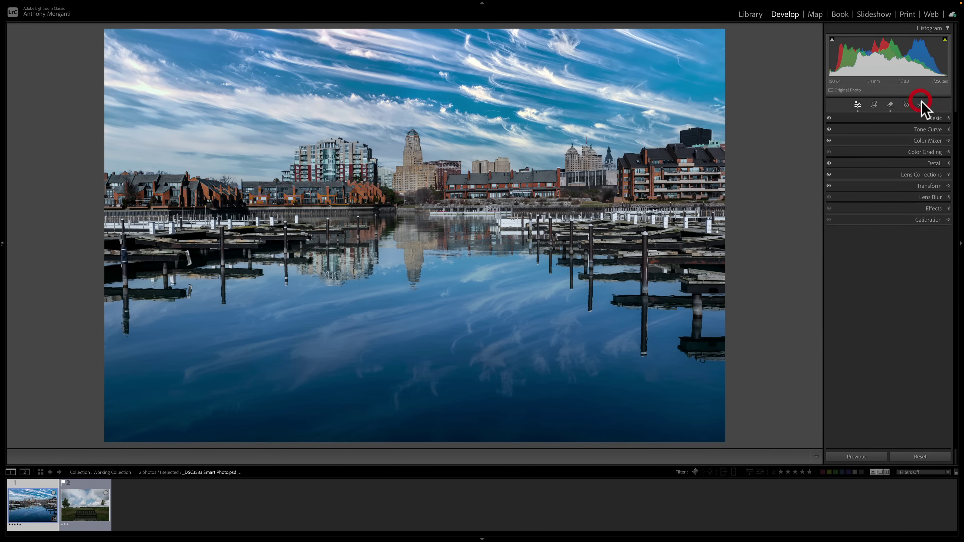
Try a cooler white balance Temp in the Basic adjustments, reset it to 0 and collapse the section.
click(938, 118)
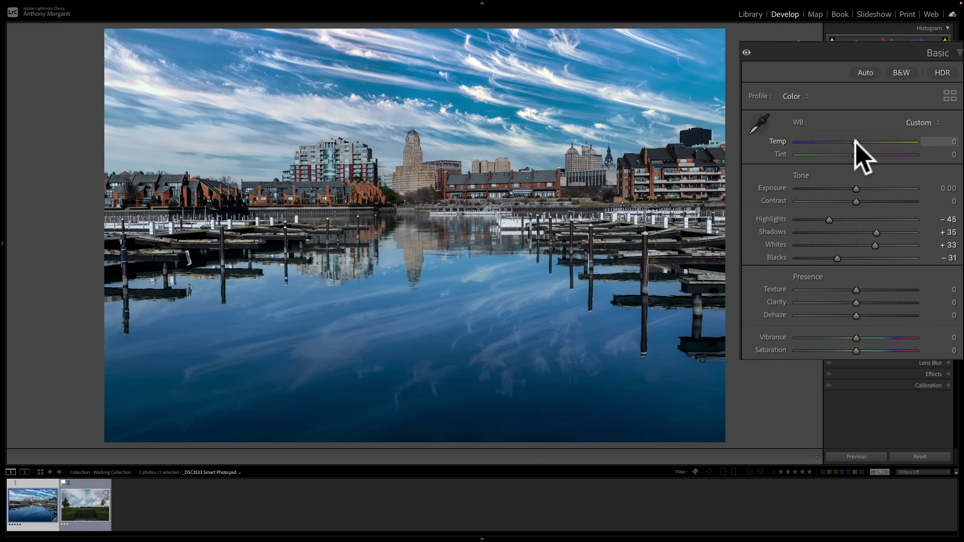
drag(856, 142, 805, 143)
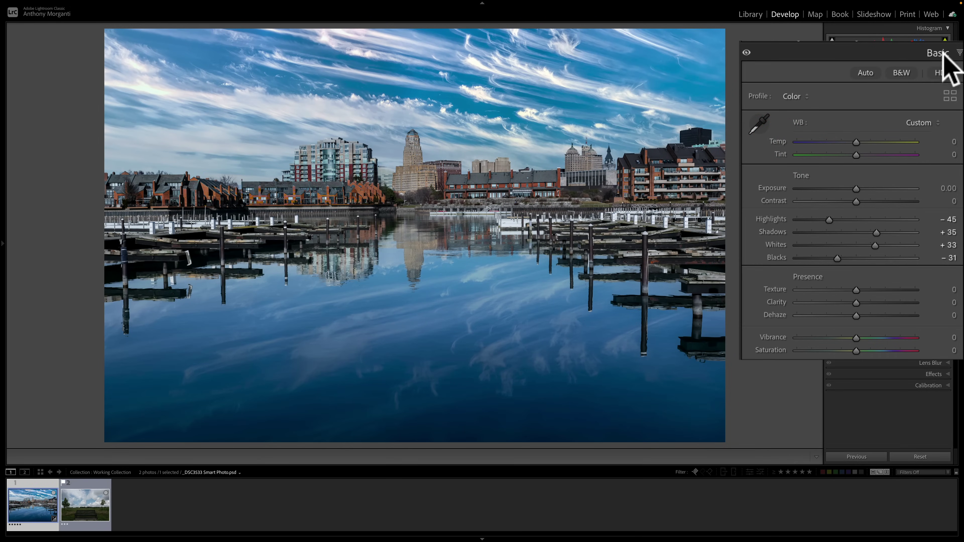
click(938, 118)
Rotate the crop angle to 45.00 and once more to a smaller angle, resetting the rotation each time, and leave the crop tool.
click(874, 105)
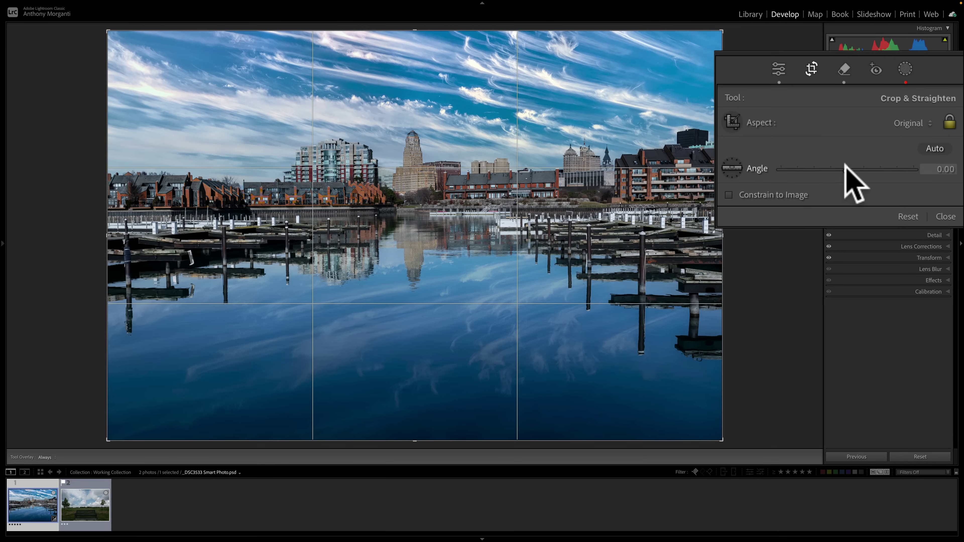
drag(845, 169, 926, 169)
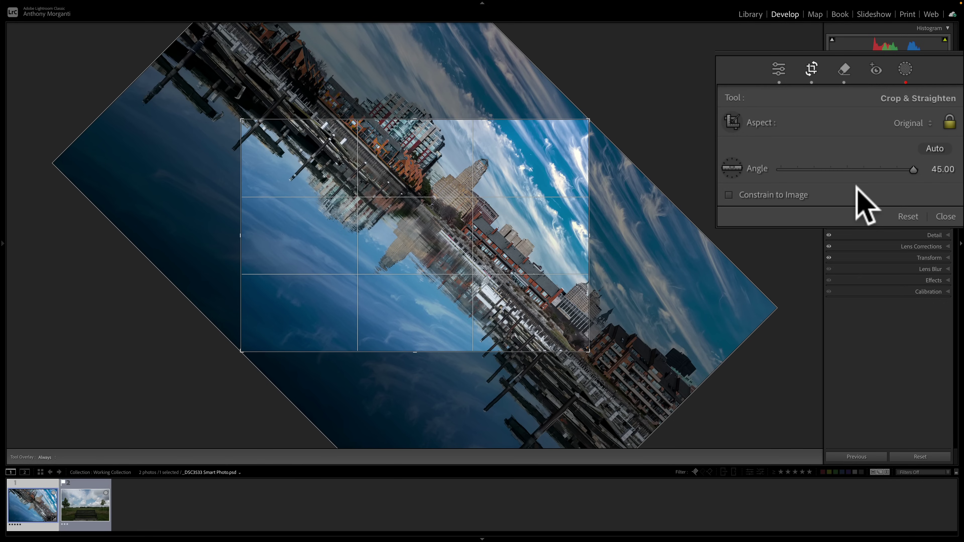
click(903, 216)
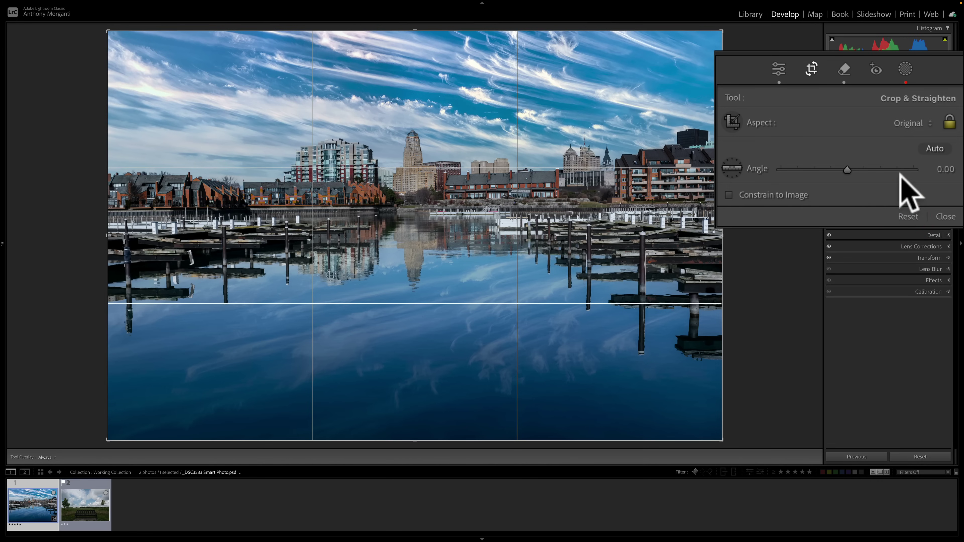
click(920, 155)
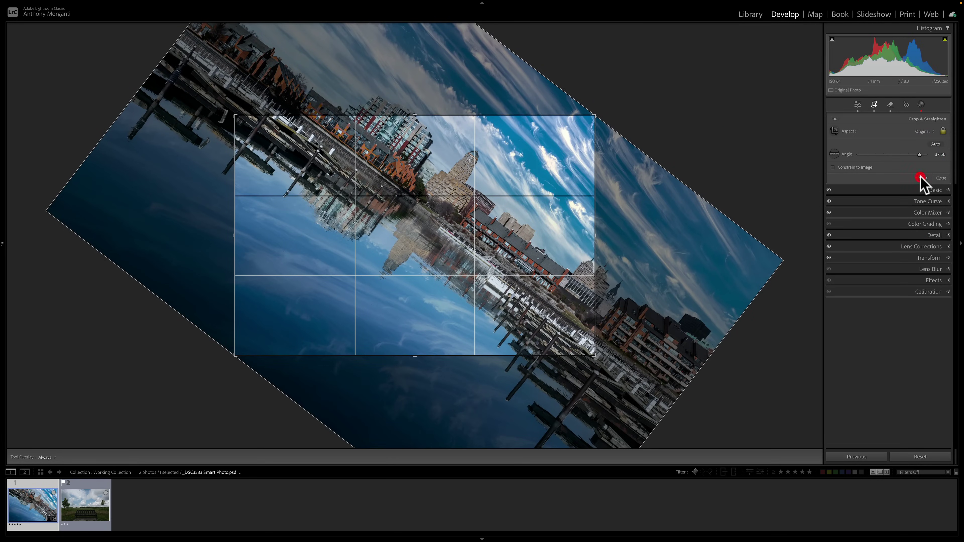
click(921, 178)
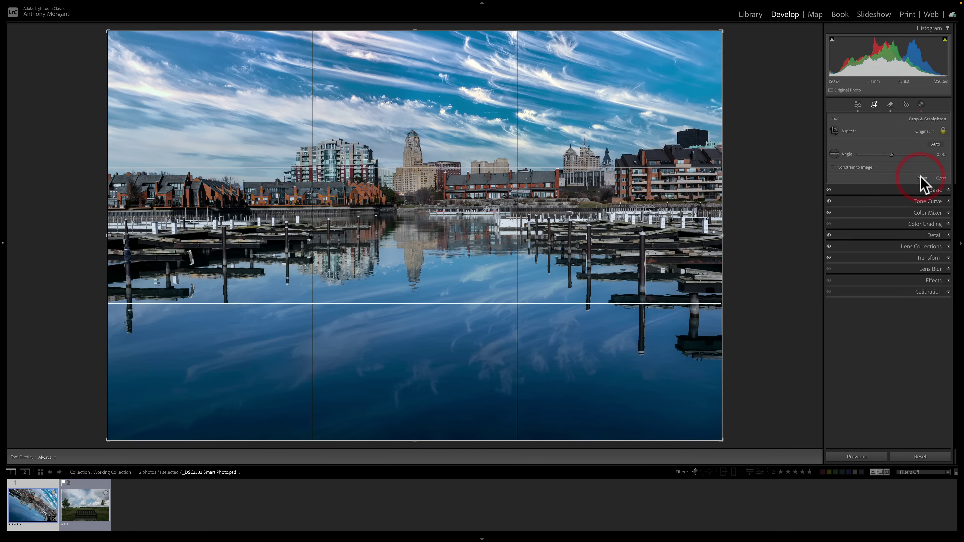
click(921, 105)
click(922, 106)
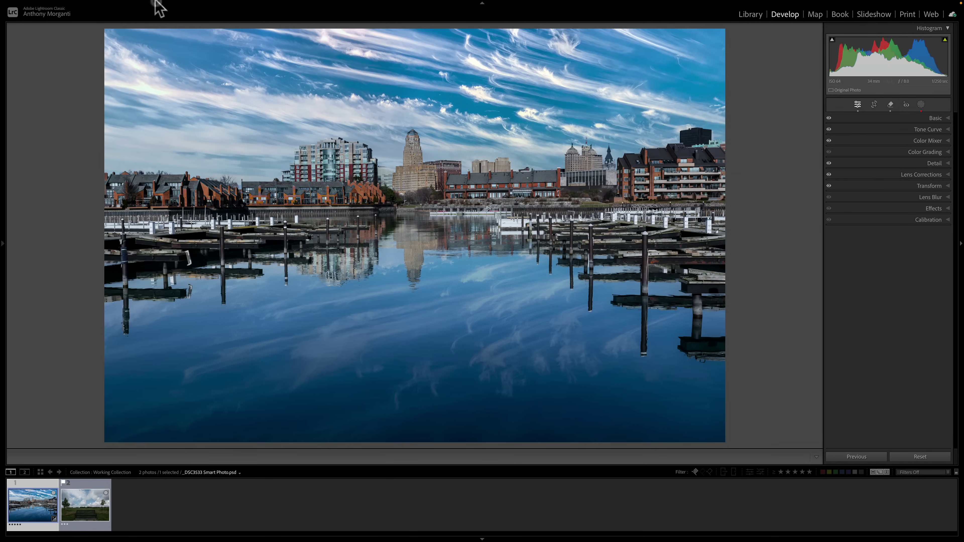
Start a tethered capture session named Studio Session with the Session Name - Sequence naming template.
mouse_move(129, 3)
click(29, 7)
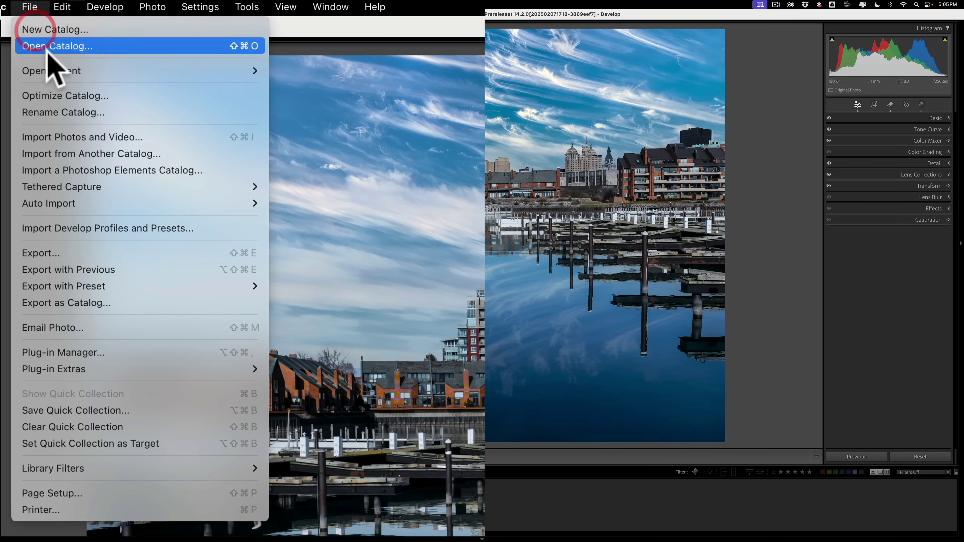
mouse_move(95, 187)
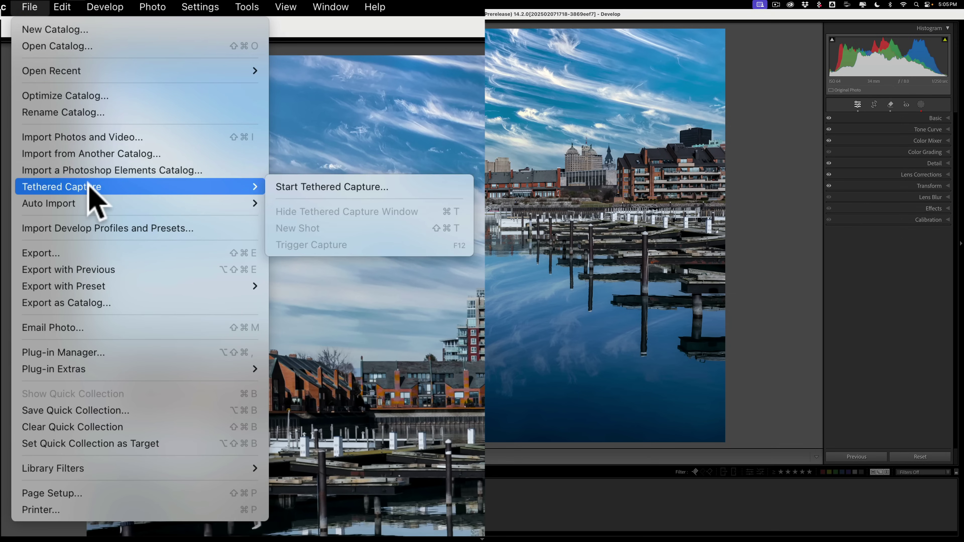
click(351, 186)
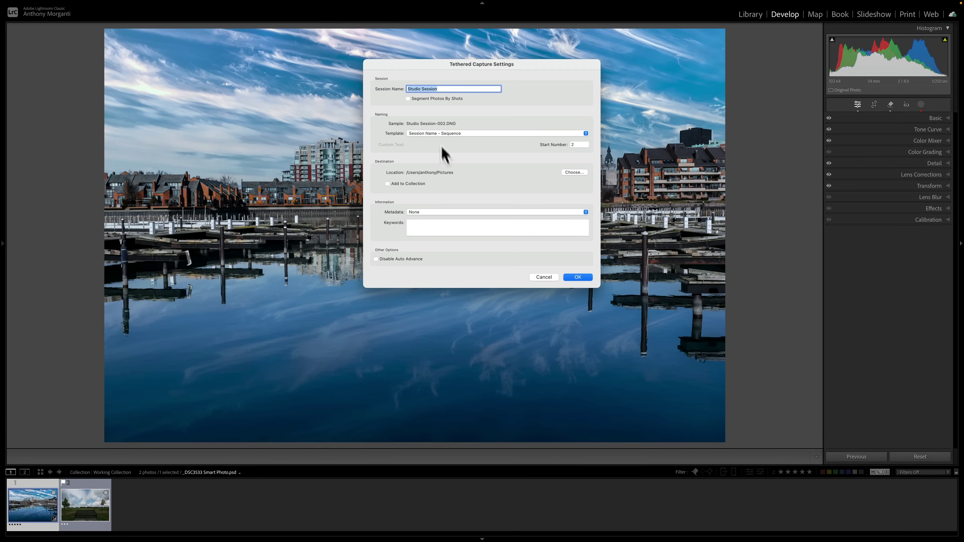
click(577, 278)
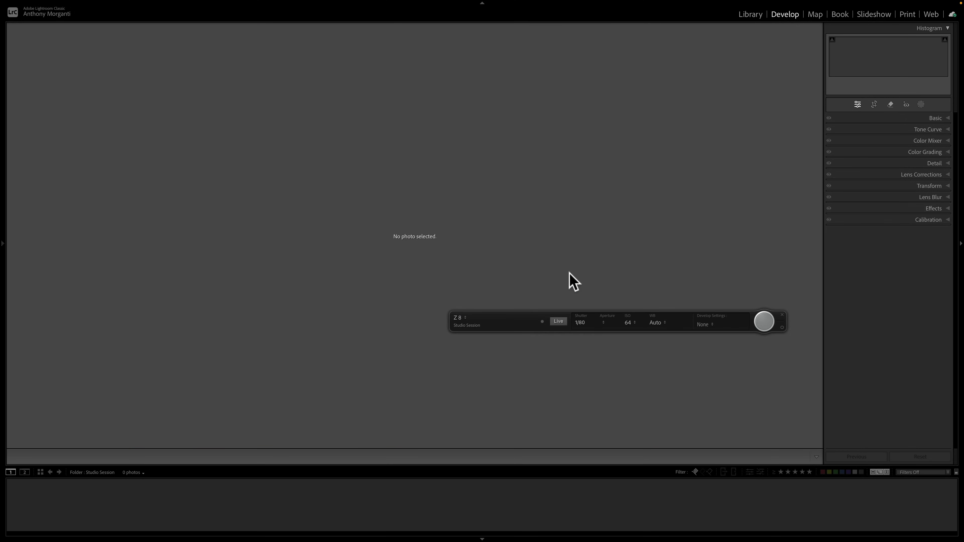
Open the camera's live view, move the capture bar above the subject, and focus on the toy monkey's face and the wall behind.
click(558, 322)
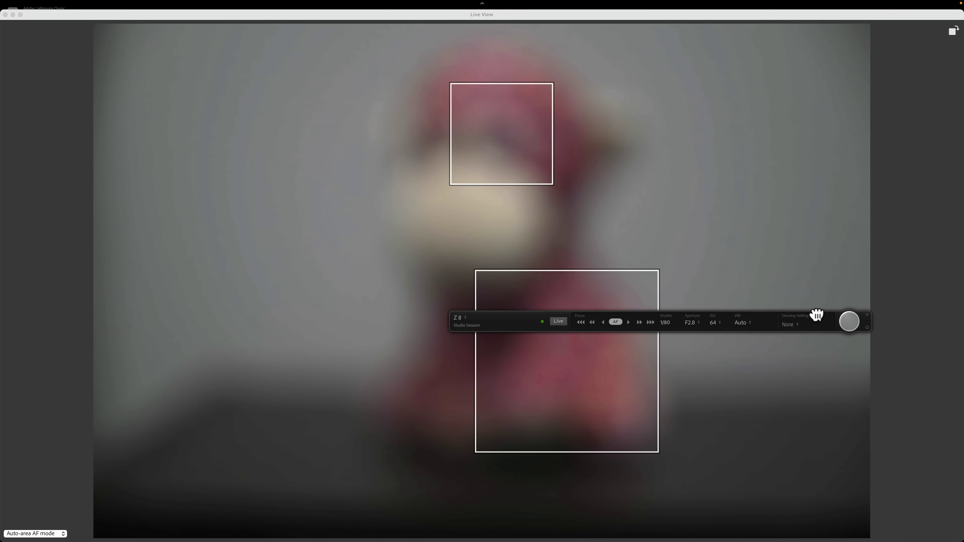
drag(816, 315, 882, 24)
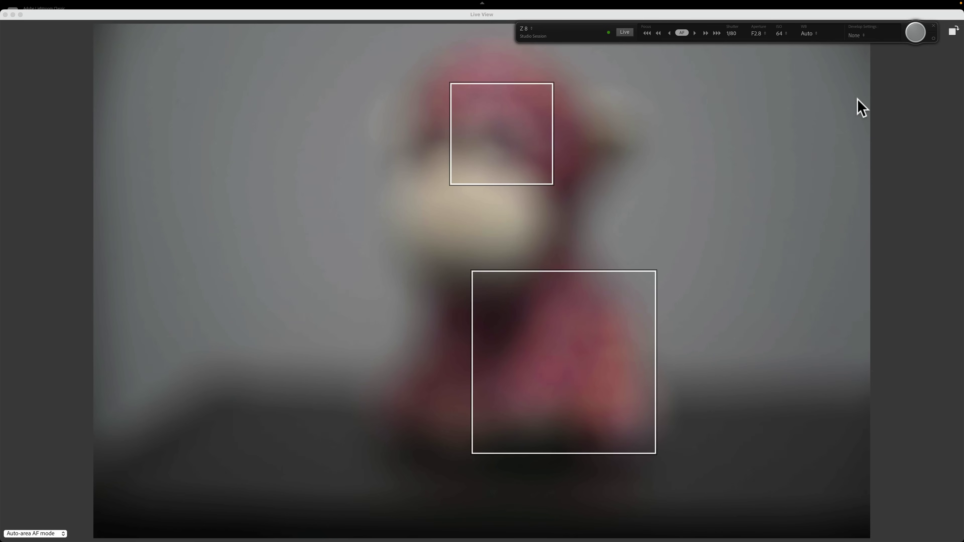
click(479, 167)
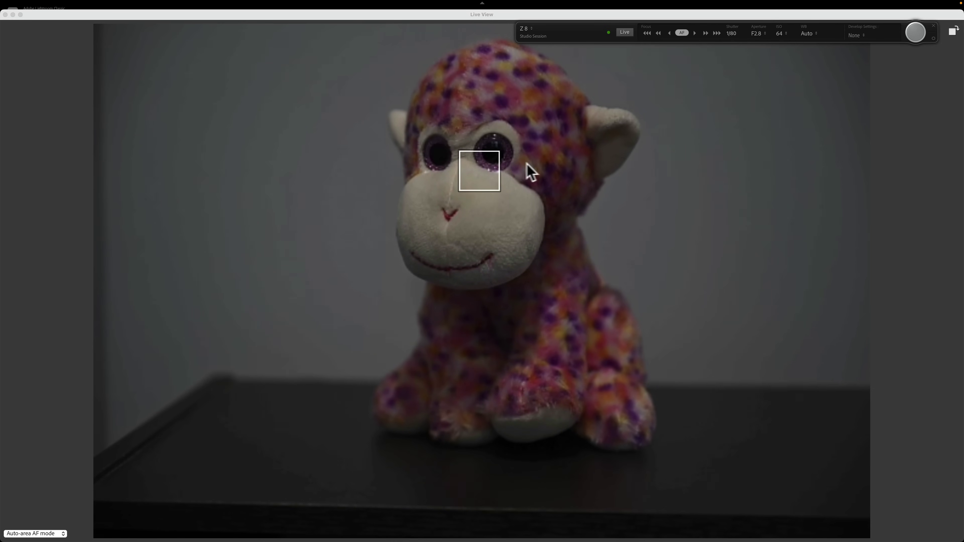
click(745, 163)
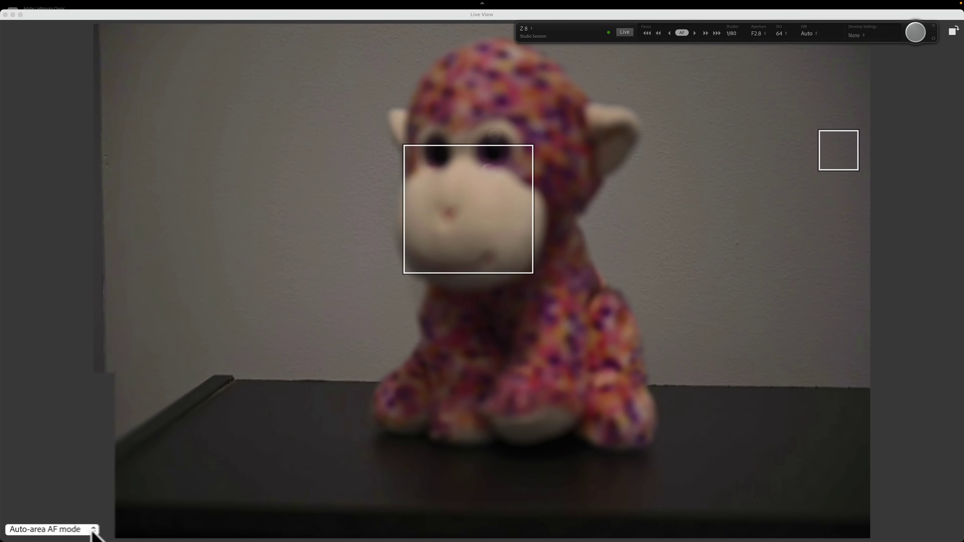
Focus on one of the monkey's eyes in Single-point AF mode and on the other eye in Pinpoint AF.
click(63, 534)
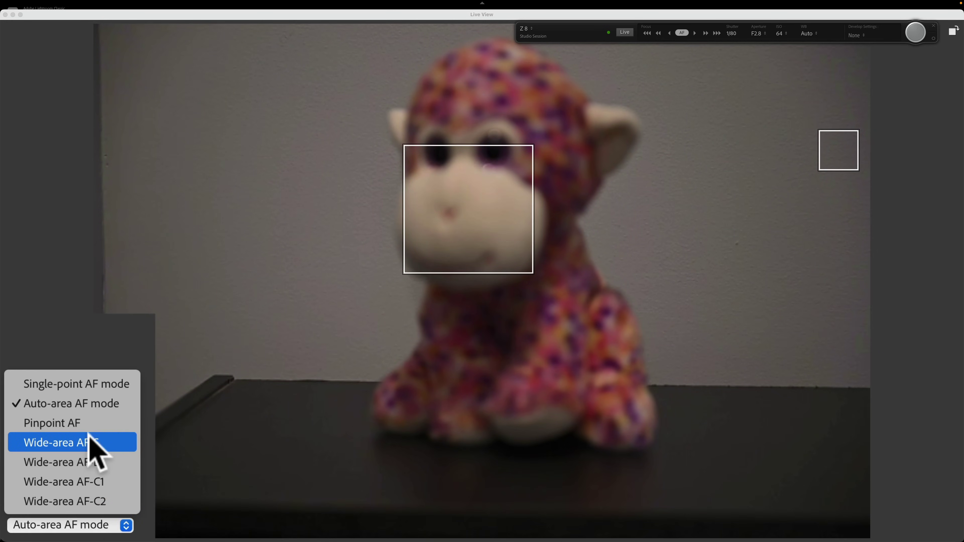
click(84, 381)
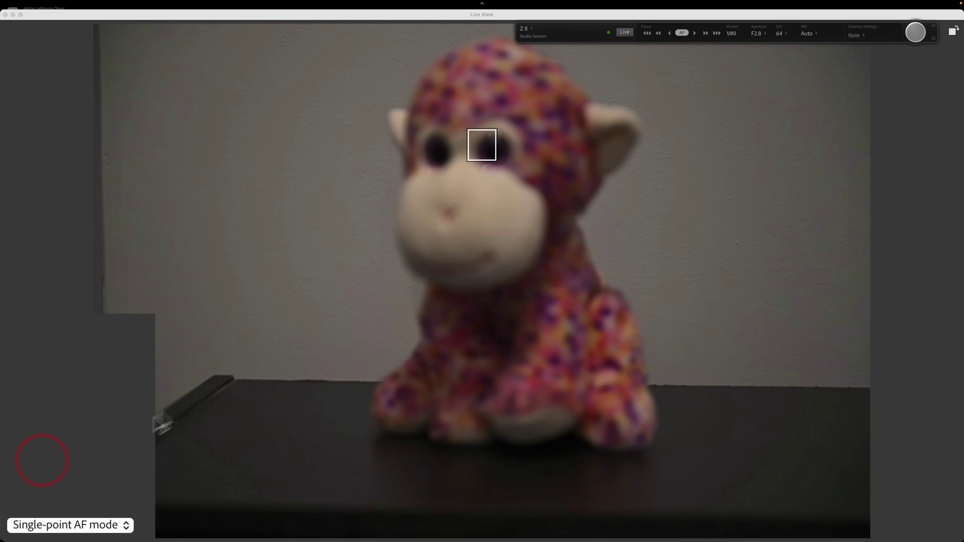
click(445, 149)
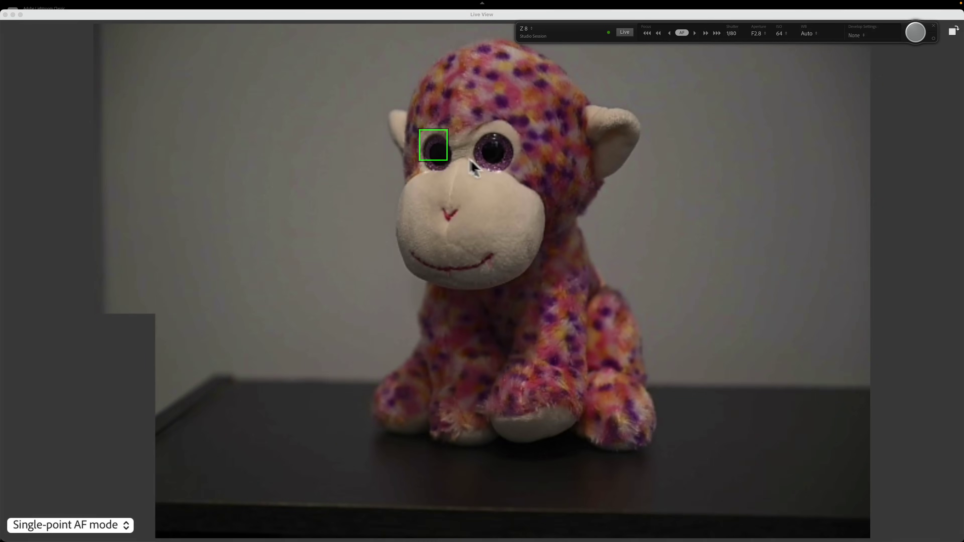
click(64, 517)
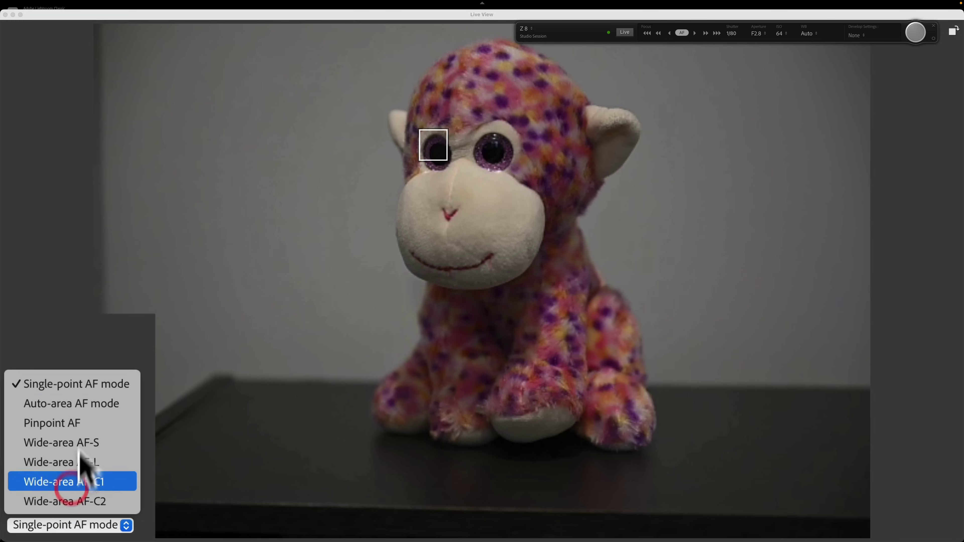
click(74, 423)
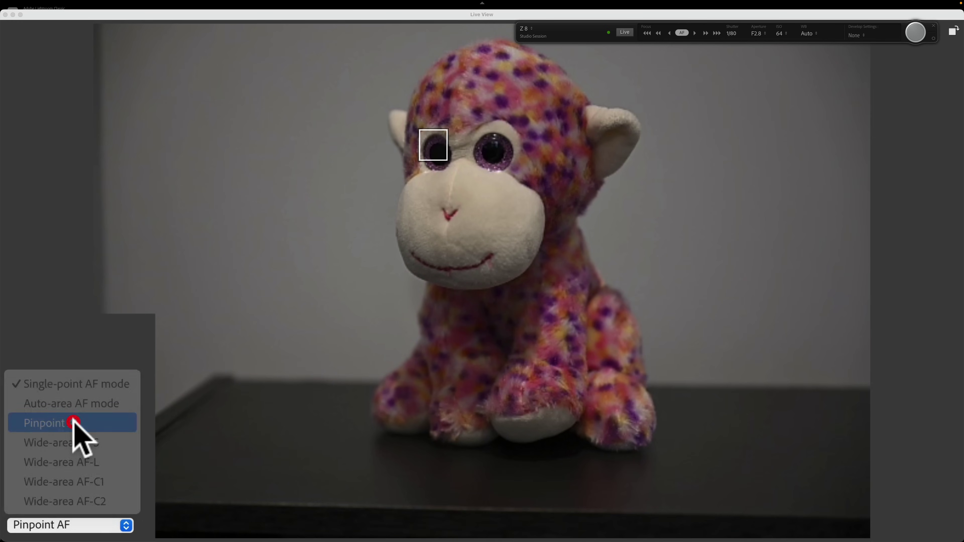
click(495, 147)
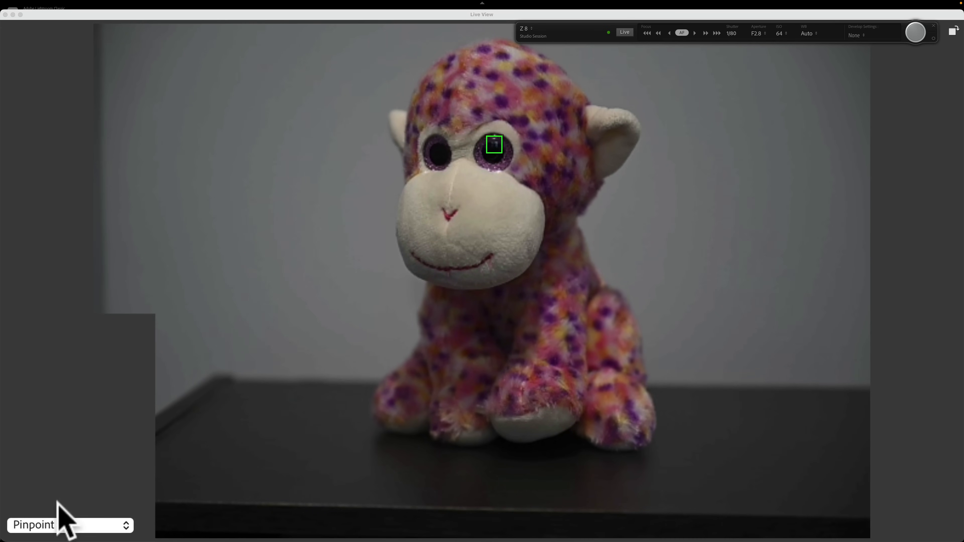
Set the focus mode to Wide-area AF-S and focus on the monkey's eye, the background wall and the face again.
click(61, 528)
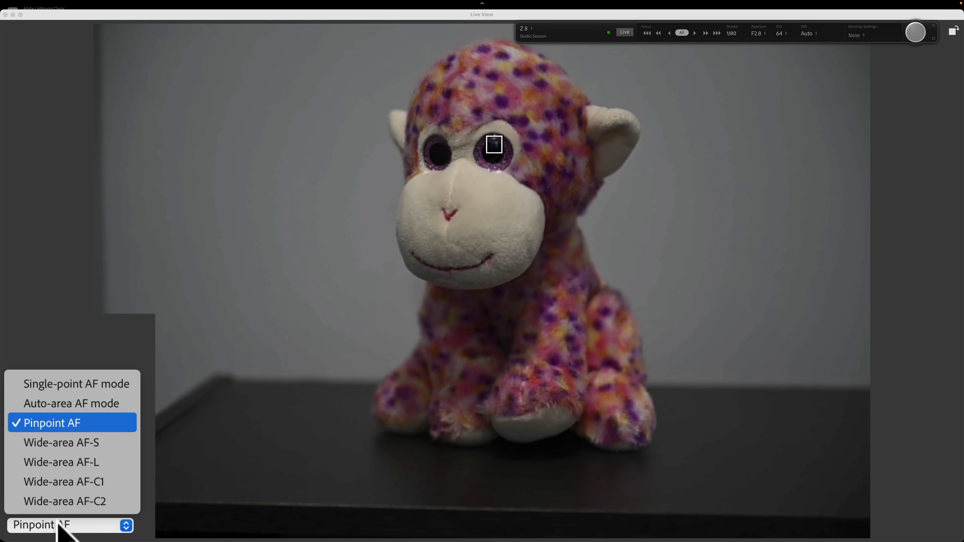
click(53, 443)
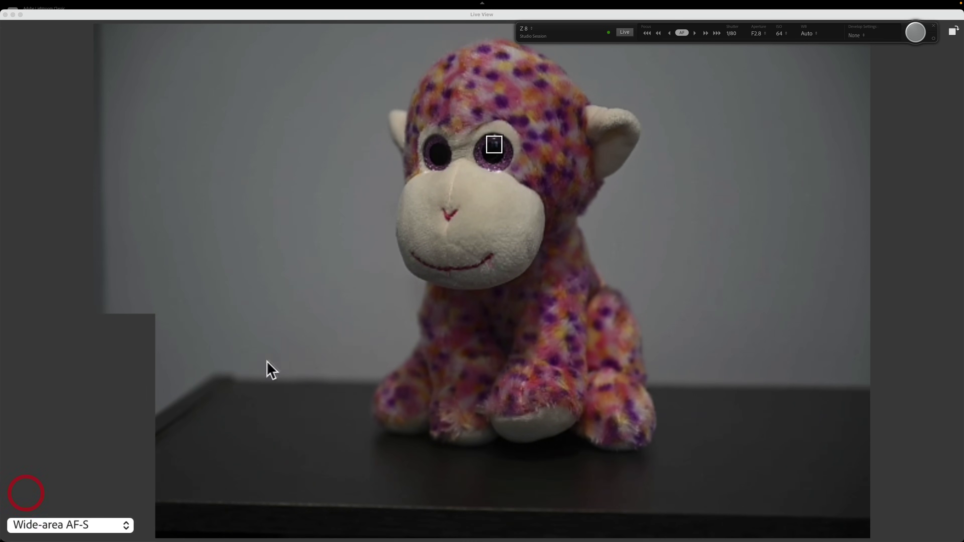
click(495, 160)
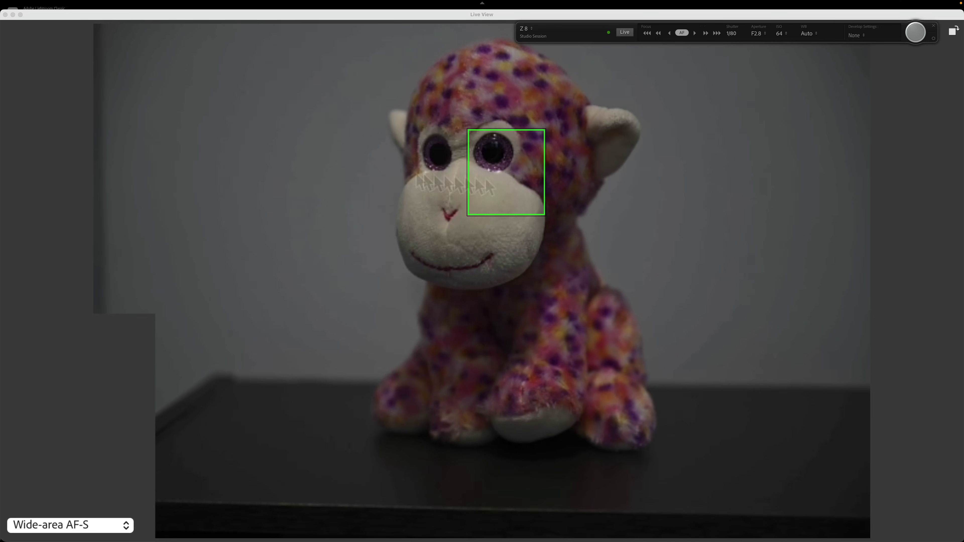
click(254, 148)
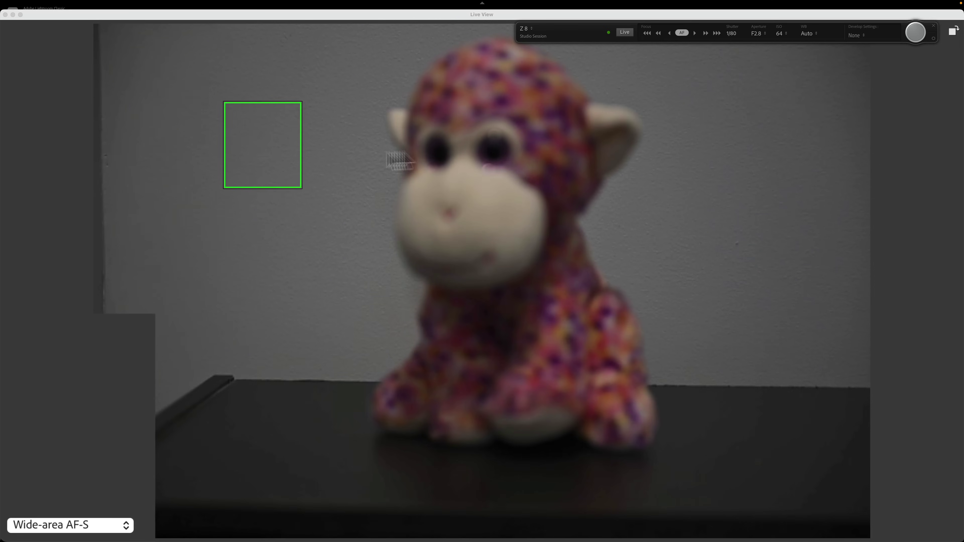
click(479, 146)
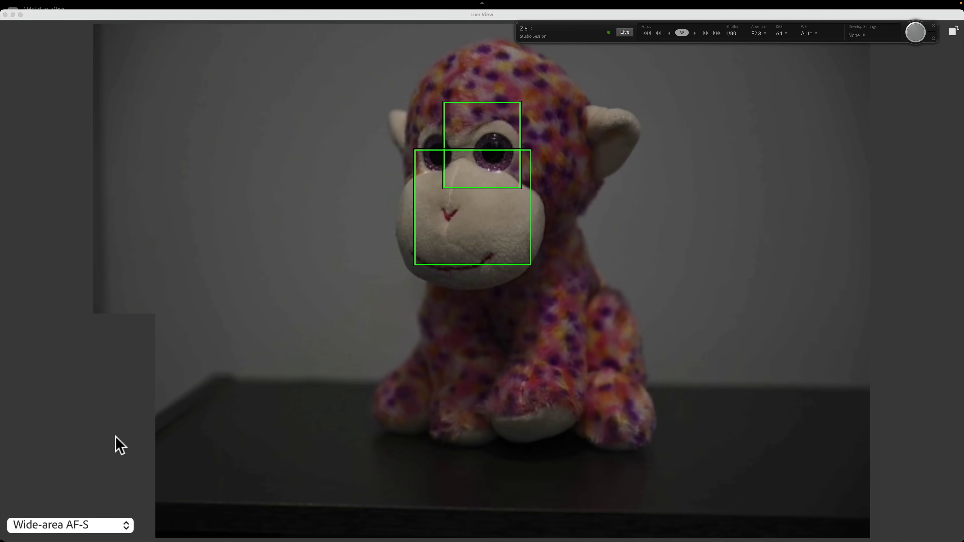
Switch to Auto-area AF mode, set the focus mode back to Single-point AF mode and focus on the monkey's eye.
click(76, 524)
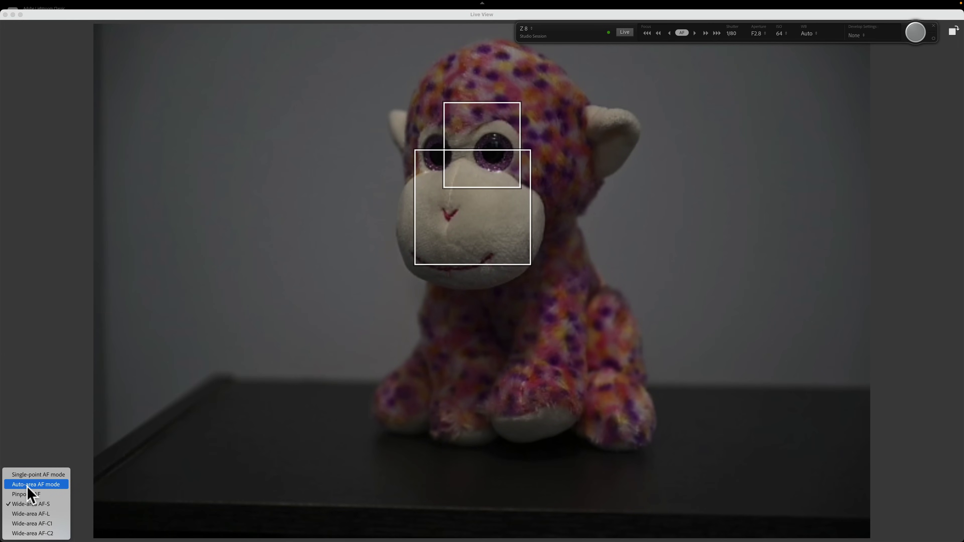
click(28, 485)
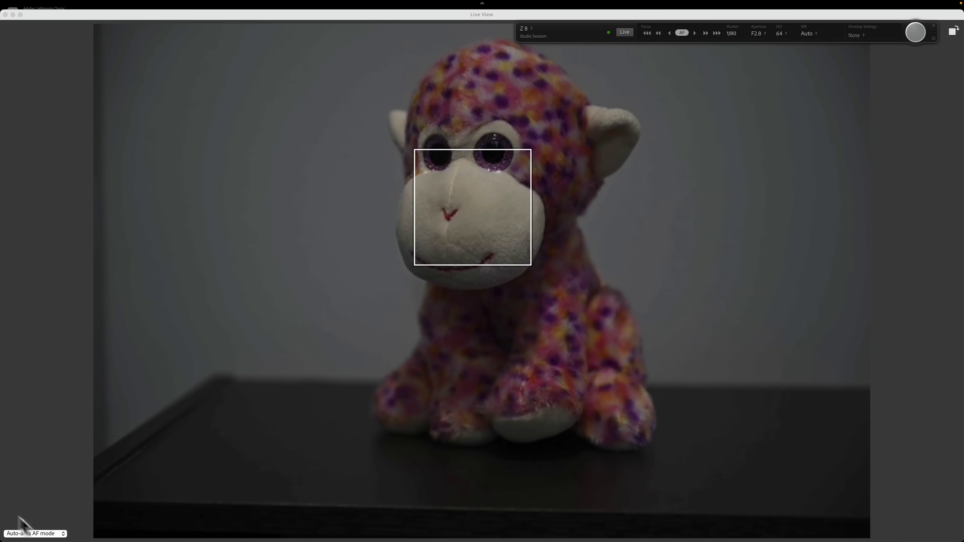
click(63, 534)
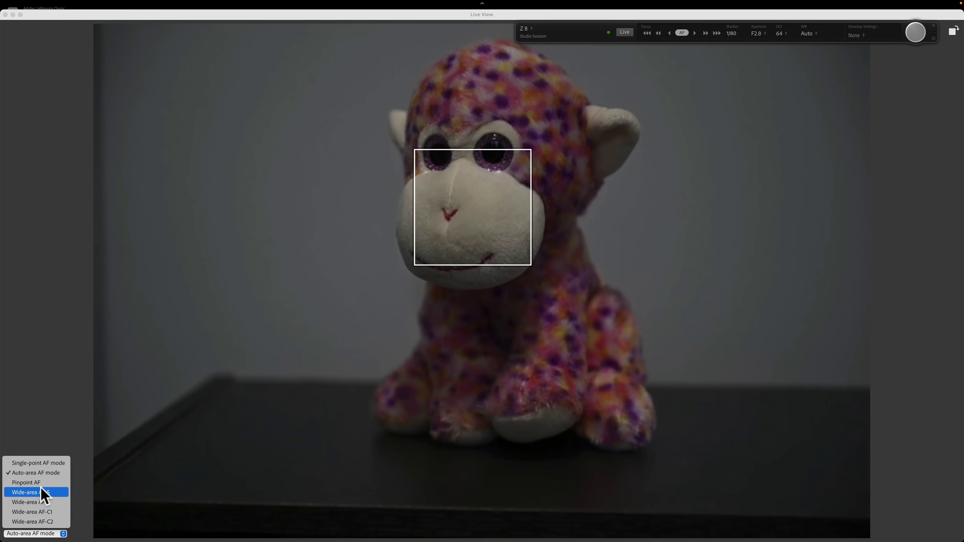
click(46, 463)
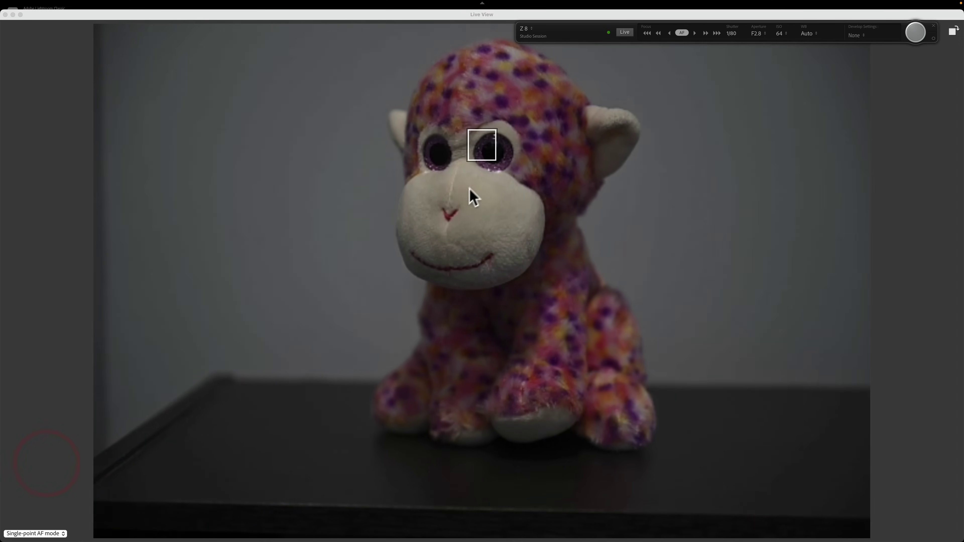
click(492, 151)
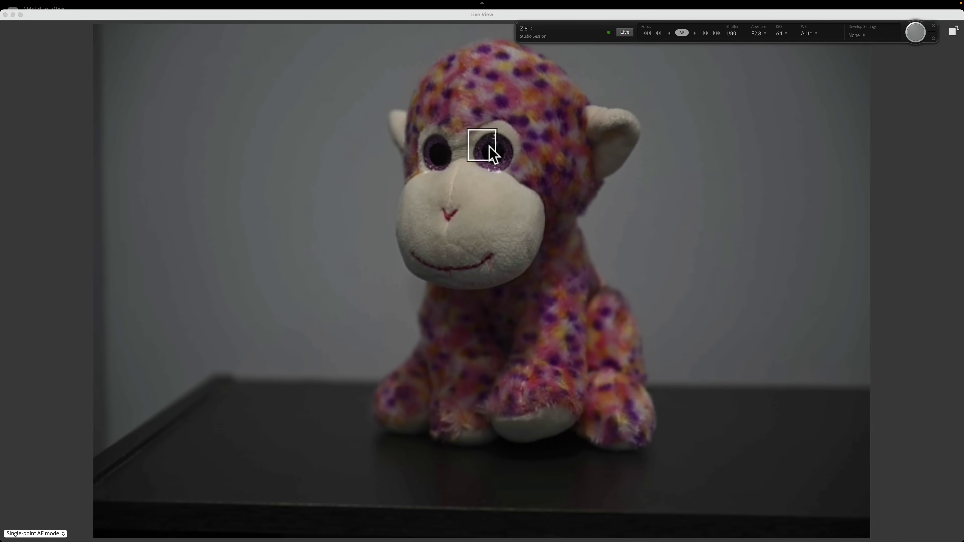
Capture a photo of the toy monkey with the tethered camera, and close the live view and the tethered capture bar.
click(914, 31)
click(5, 15)
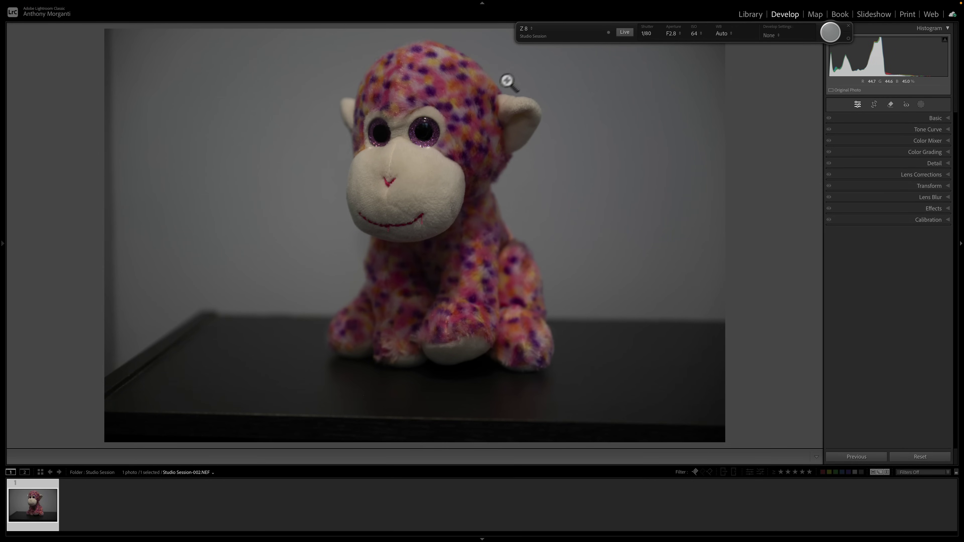
click(849, 26)
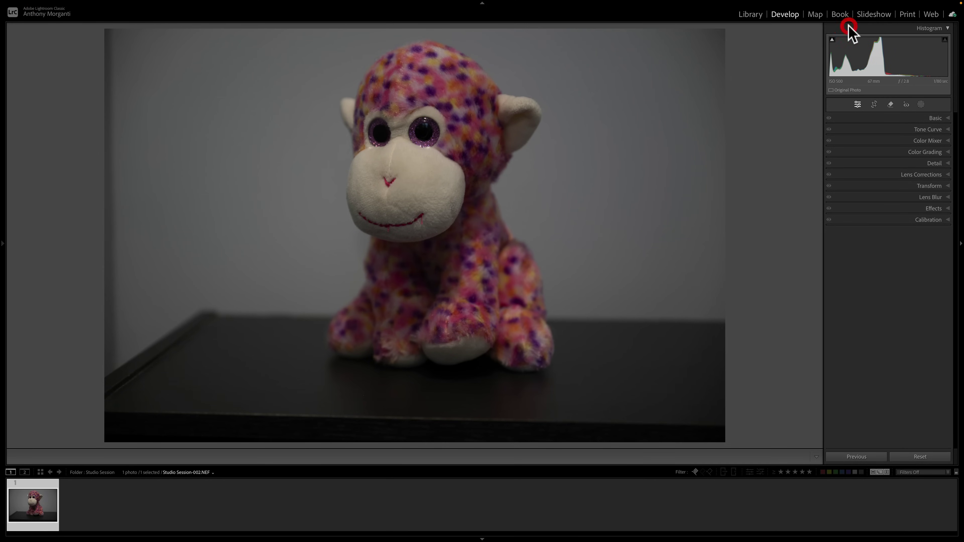
mouse_move(2, 242)
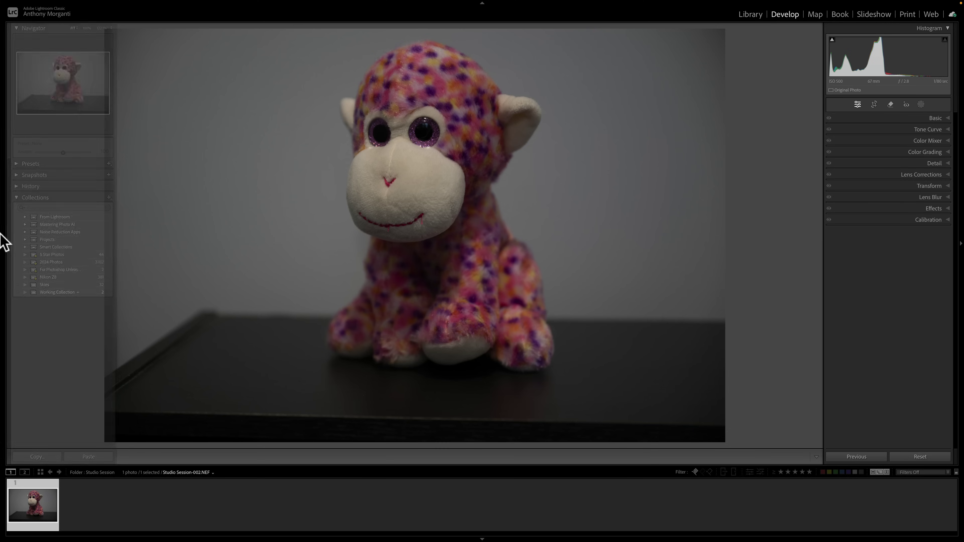
Open the Working Collection with the harbor photo and show the backup settings of the catalog.
click(46, 292)
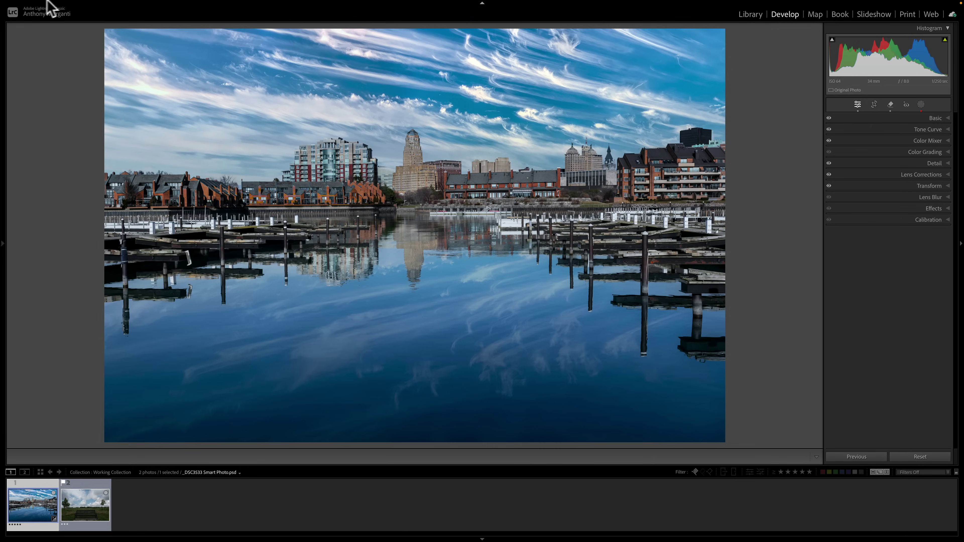
mouse_move(47, 4)
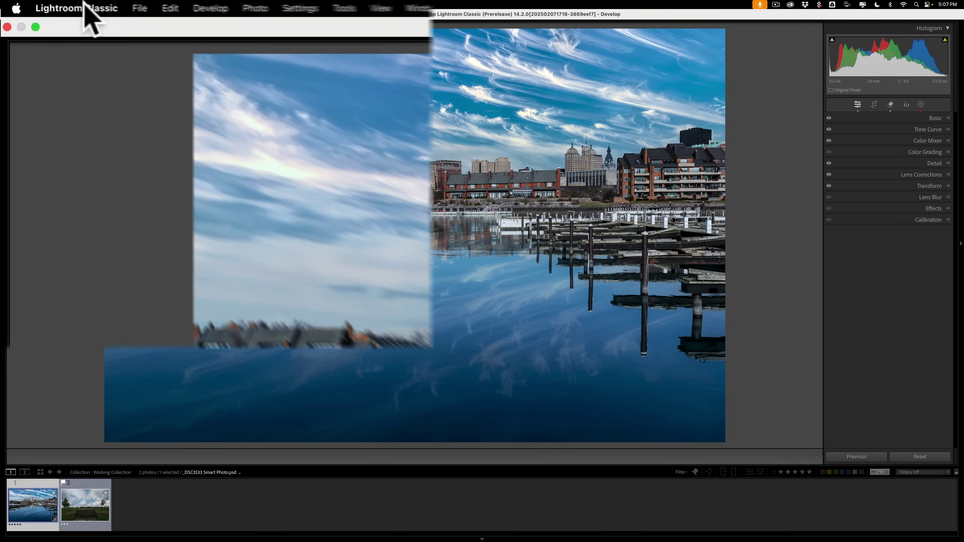
click(84, 4)
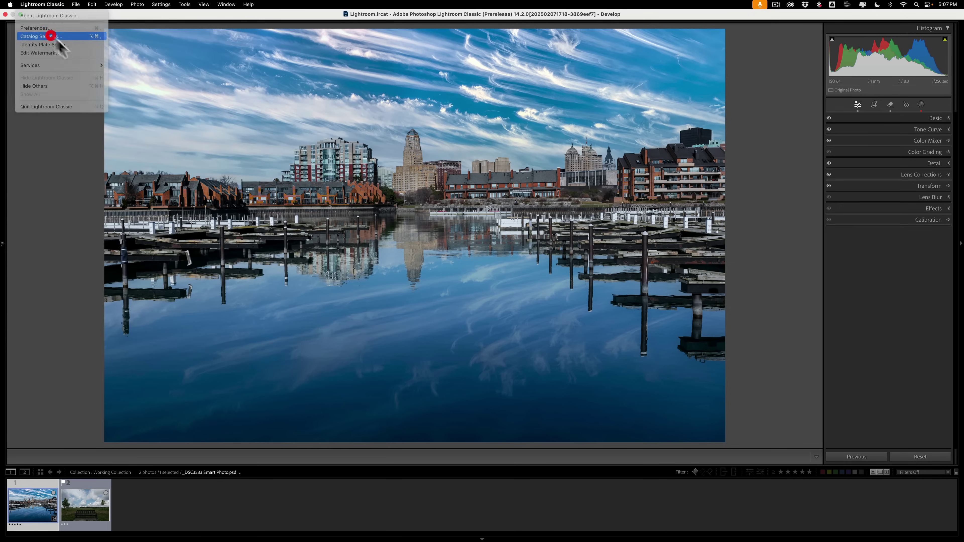
click(50, 35)
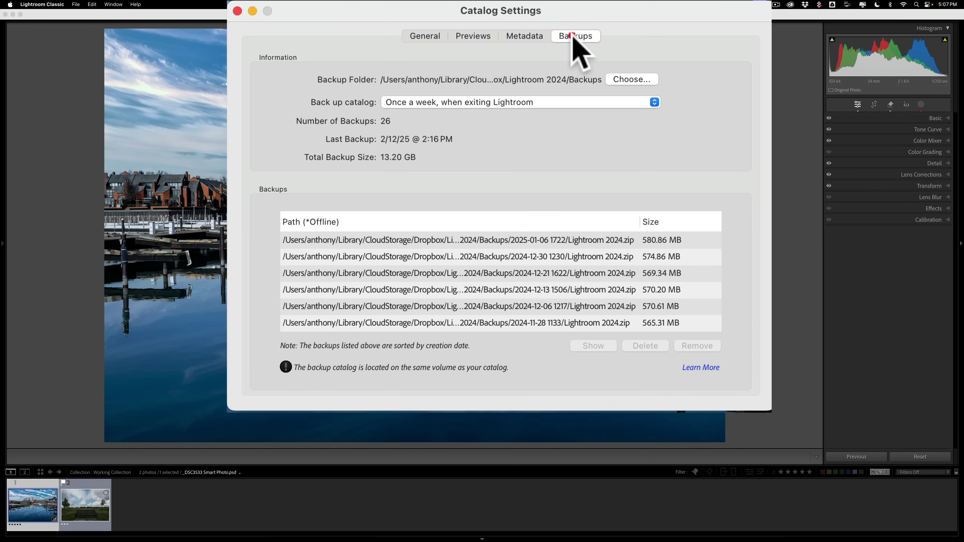
click(537, 117)
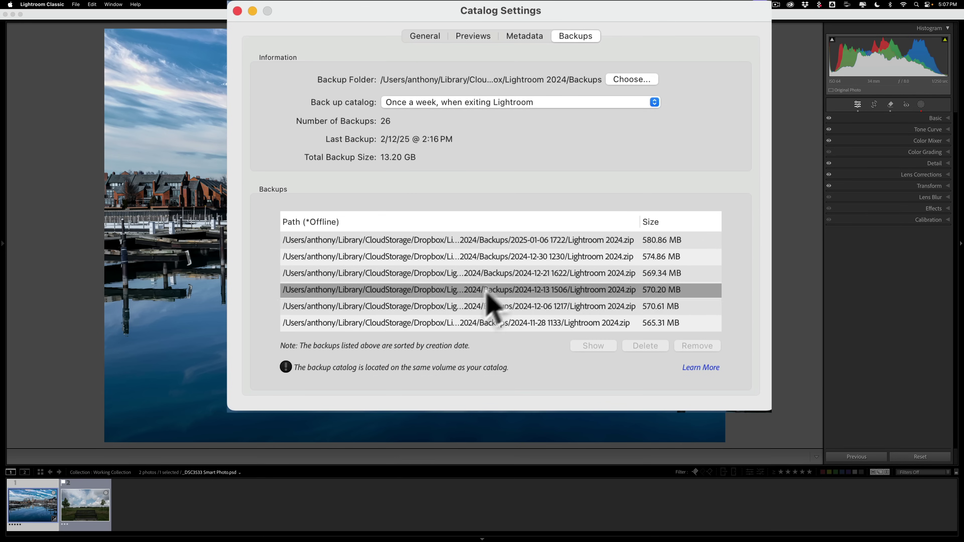
scroll(491, 306, down, 5)
scroll(693, 308, up, 5)
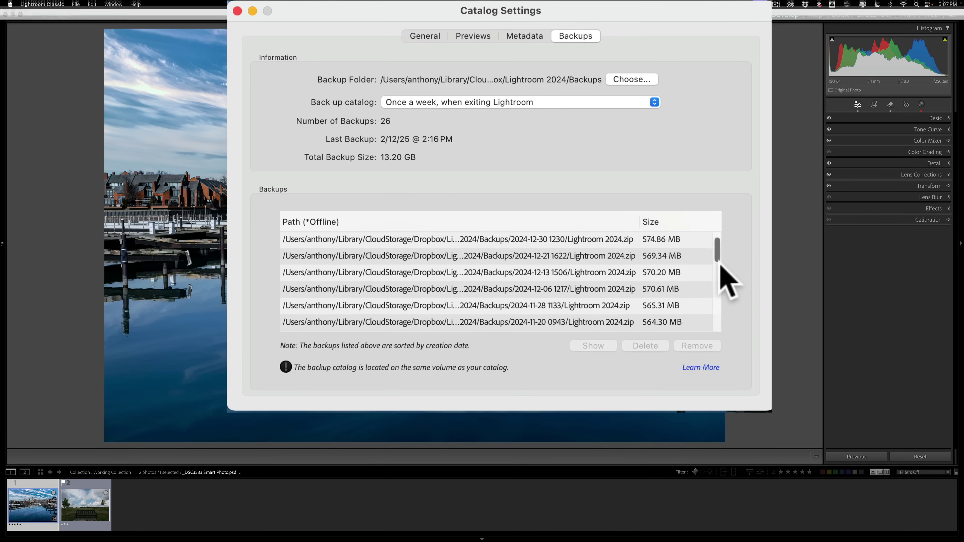
drag(716, 257, 719, 318)
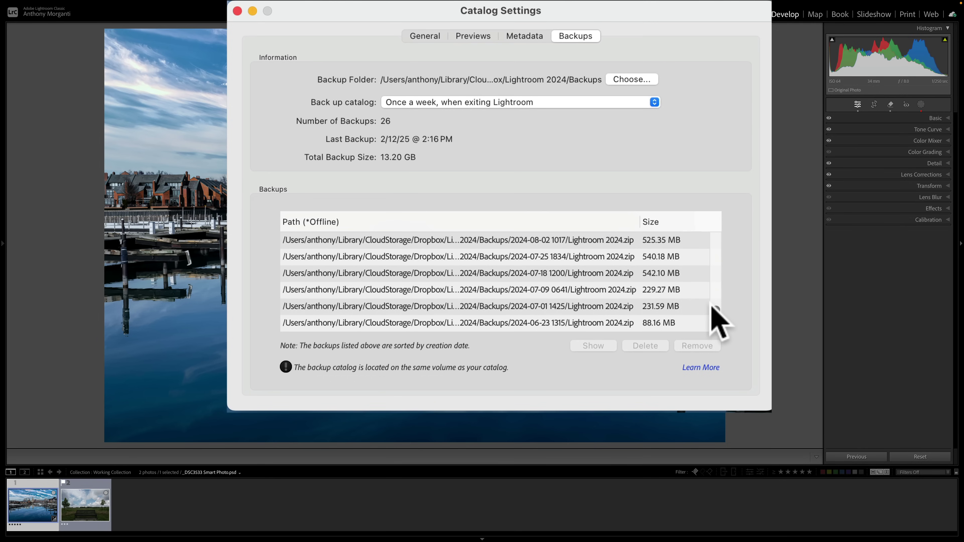
click(641, 291)
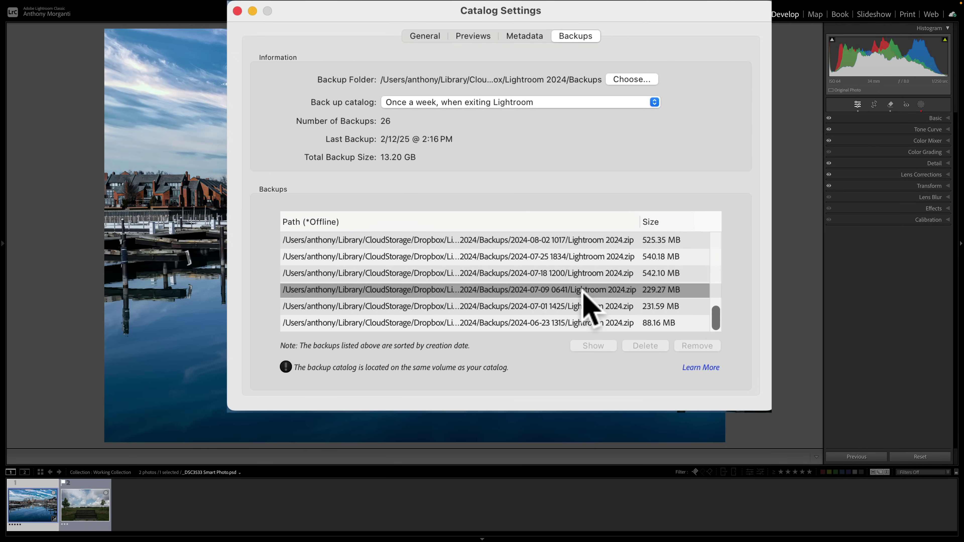
click(560, 306)
click(533, 321)
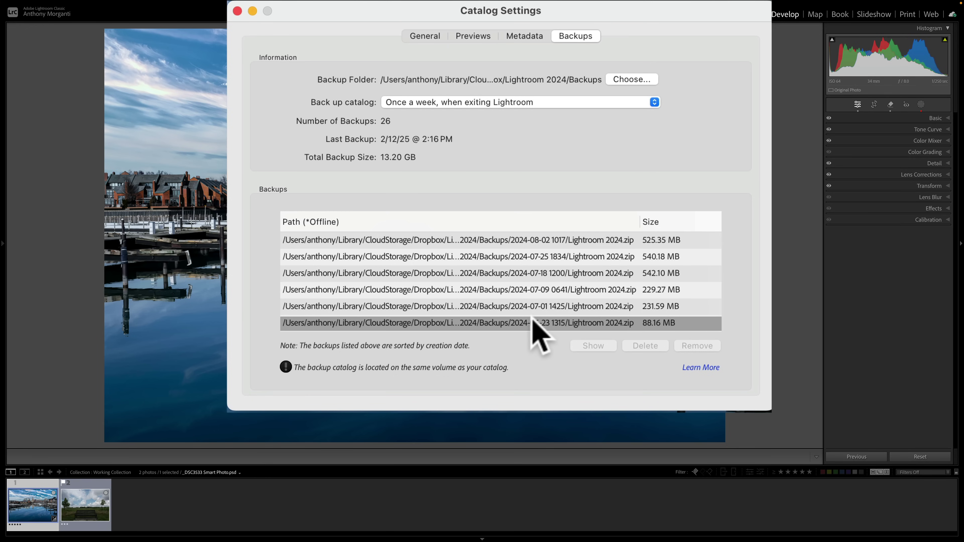
click(525, 321)
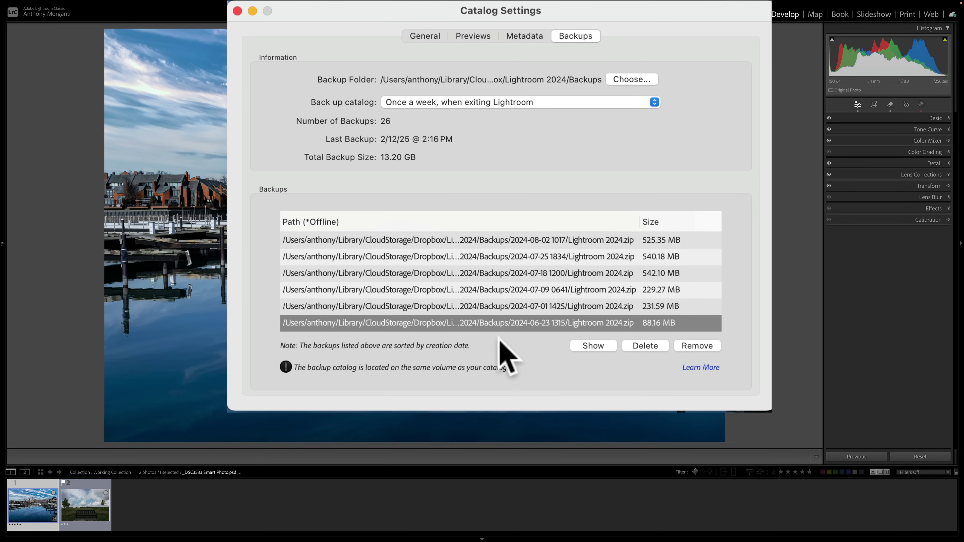
click(645, 345)
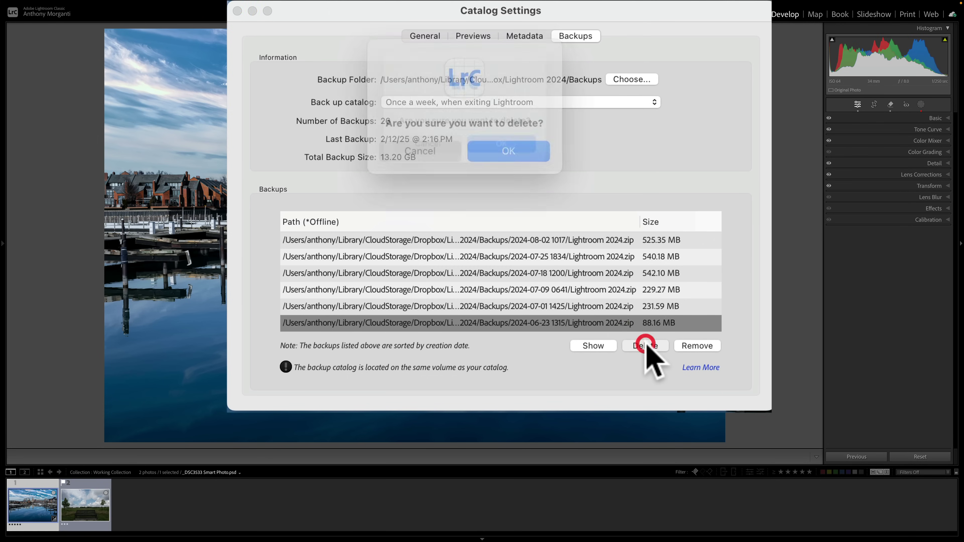
click(506, 152)
click(540, 274)
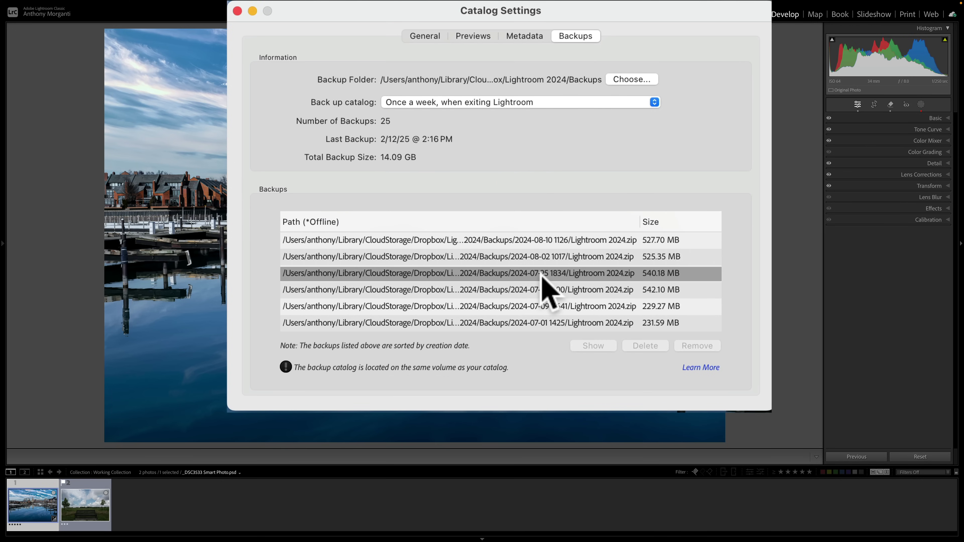
click(532, 309)
click(533, 323)
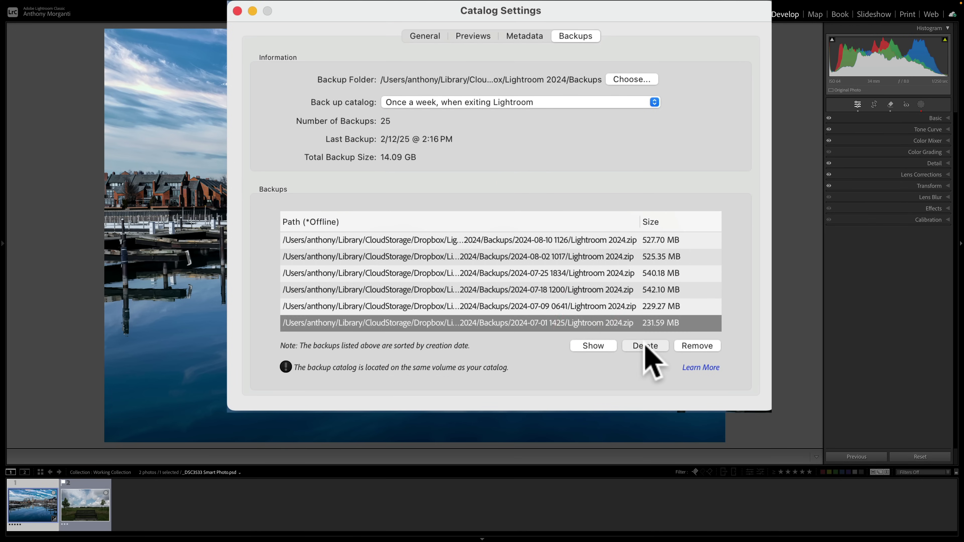
click(634, 345)
click(508, 151)
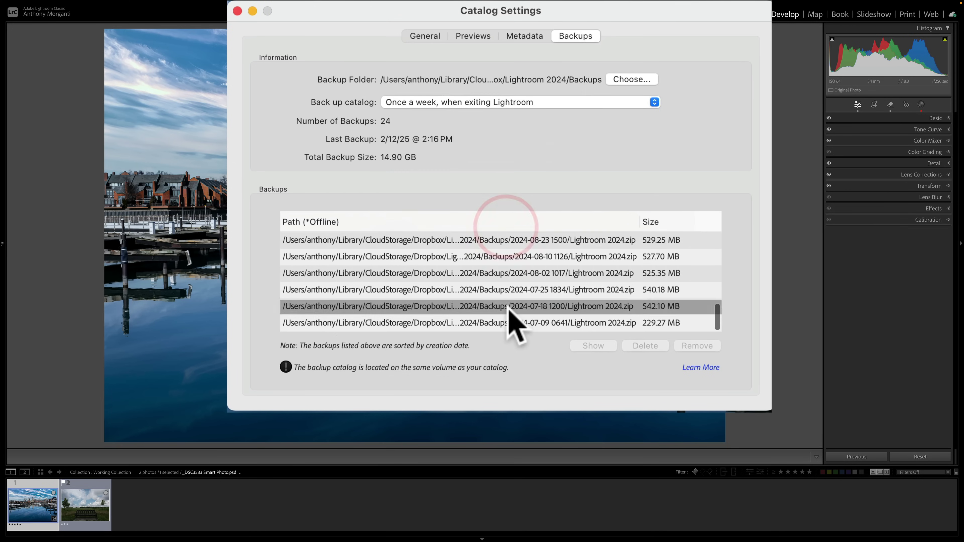
scroll(513, 325, down, 1)
drag(501, 319, 505, 273)
click(645, 345)
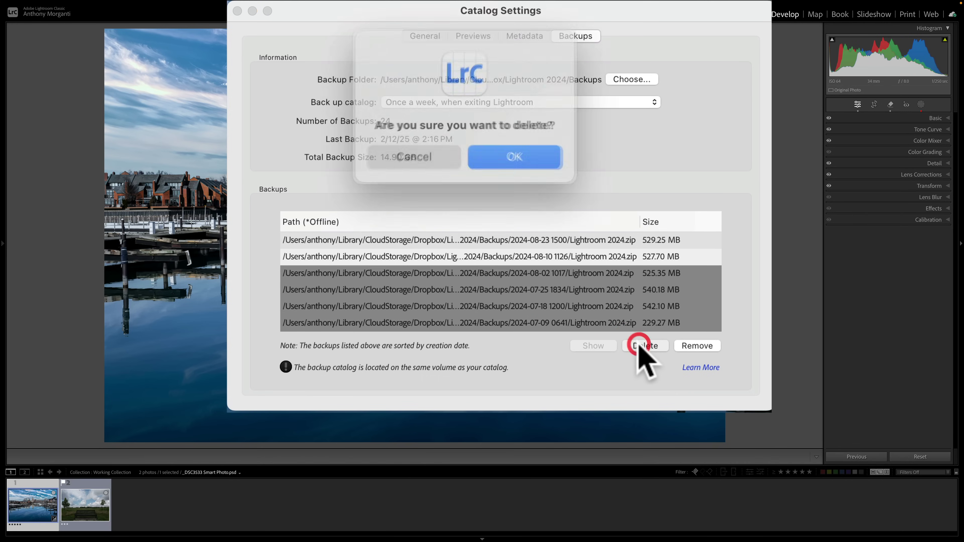
click(507, 152)
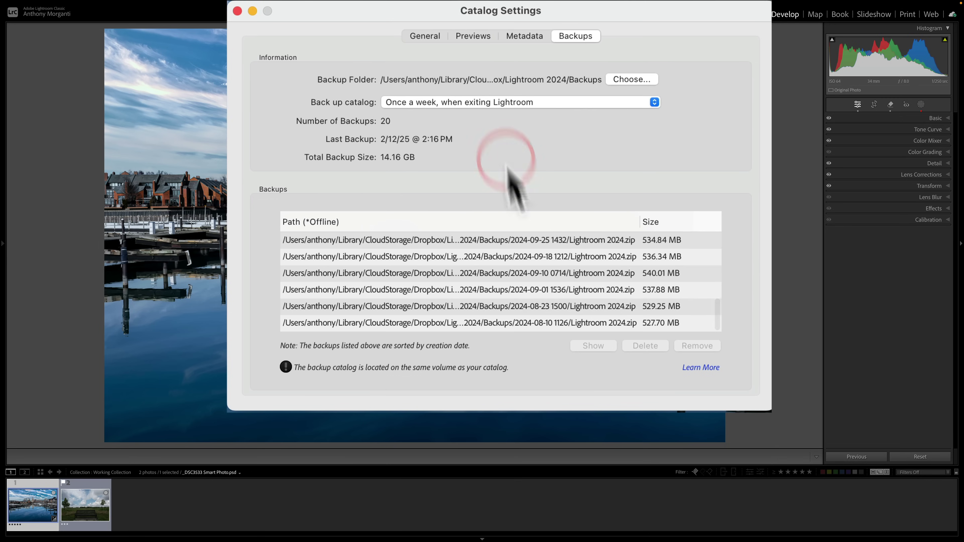
View the general information of the catalog and close the Catalog Settings.
click(527, 298)
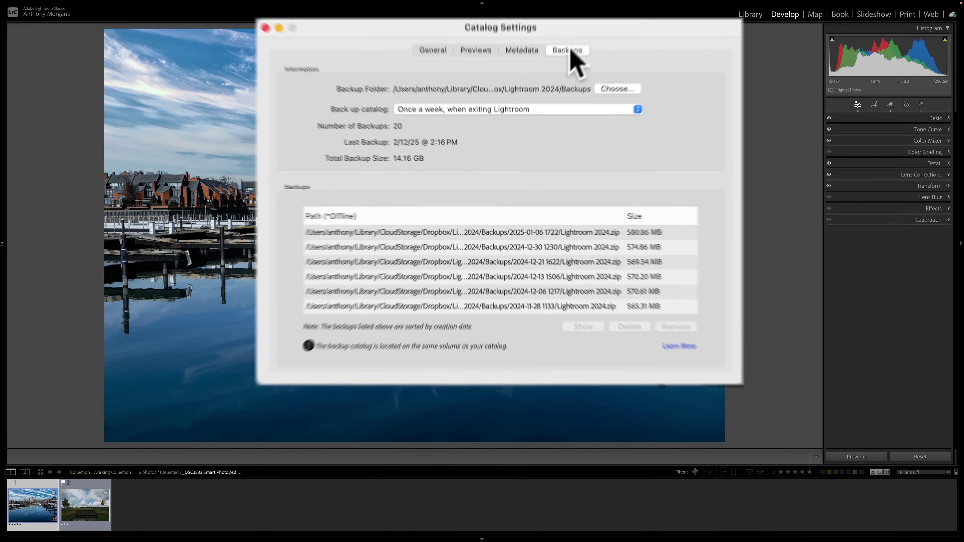
click(463, 116)
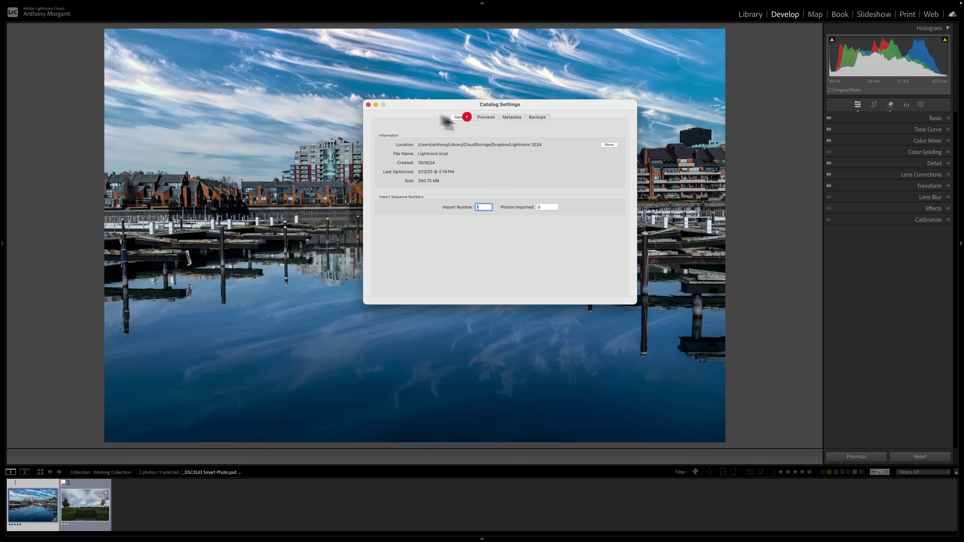
click(368, 105)
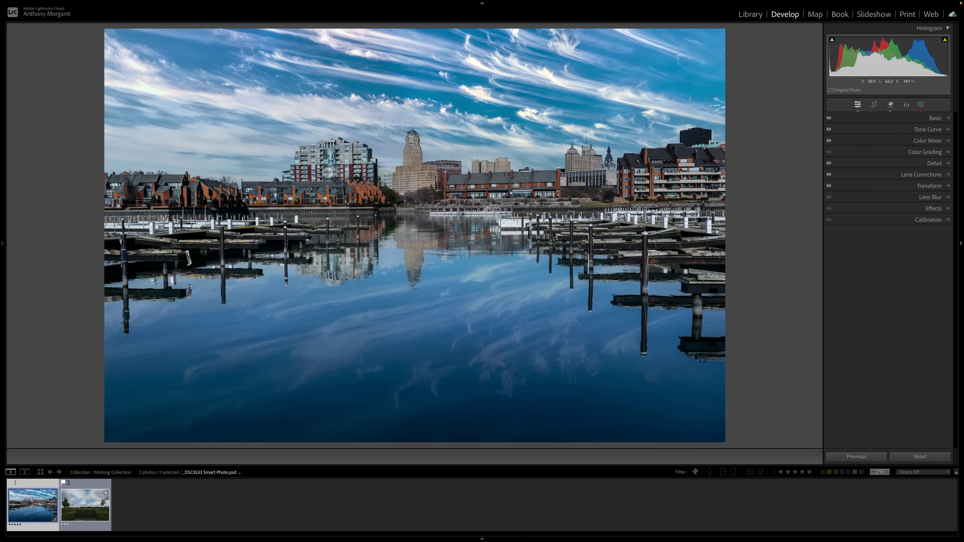
Select the park bench photo, expand its Basic adjustments and create a virtual copy of it.
click(89, 501)
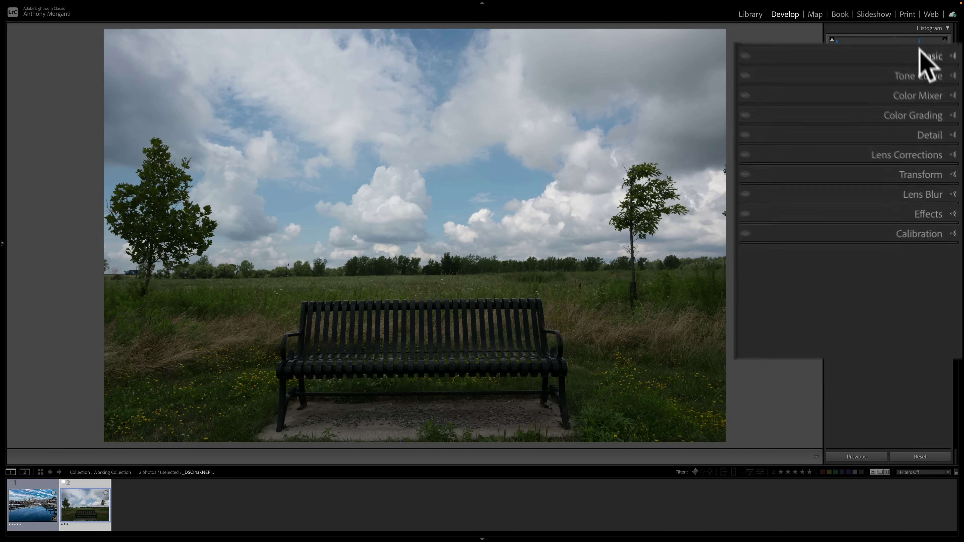
click(926, 57)
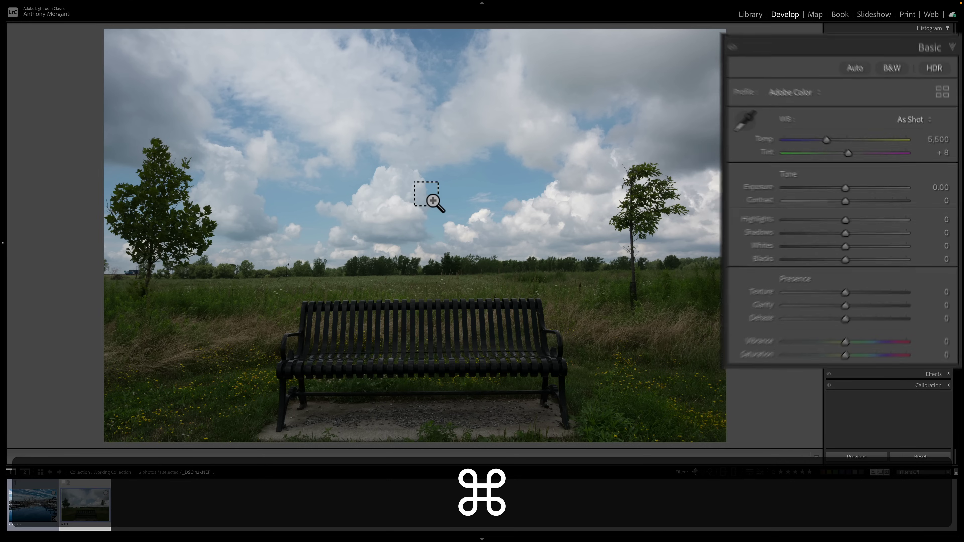
key(super+apostrophe)
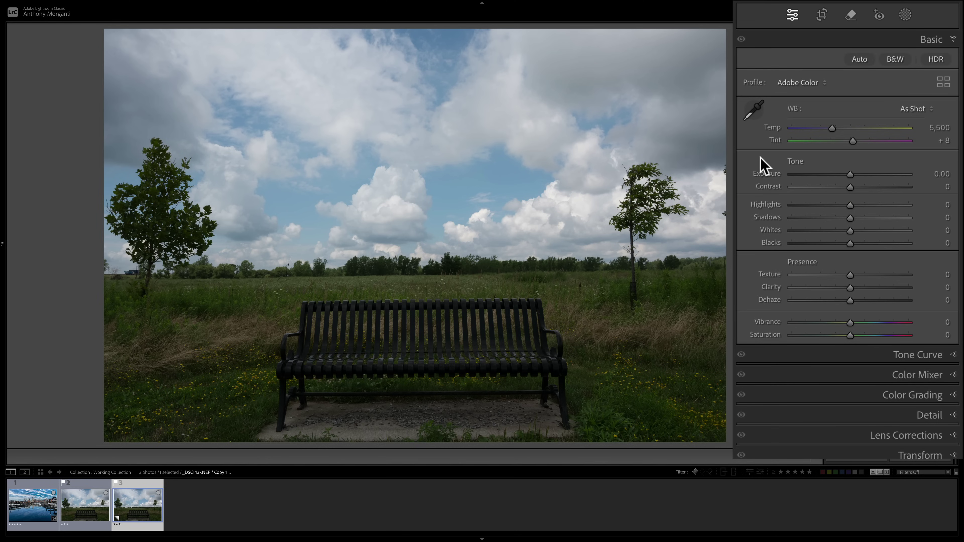
Apply the Adaptive Color profile from the Favorites group in the Profile Browser to the bench photo's virtual copy.
click(822, 82)
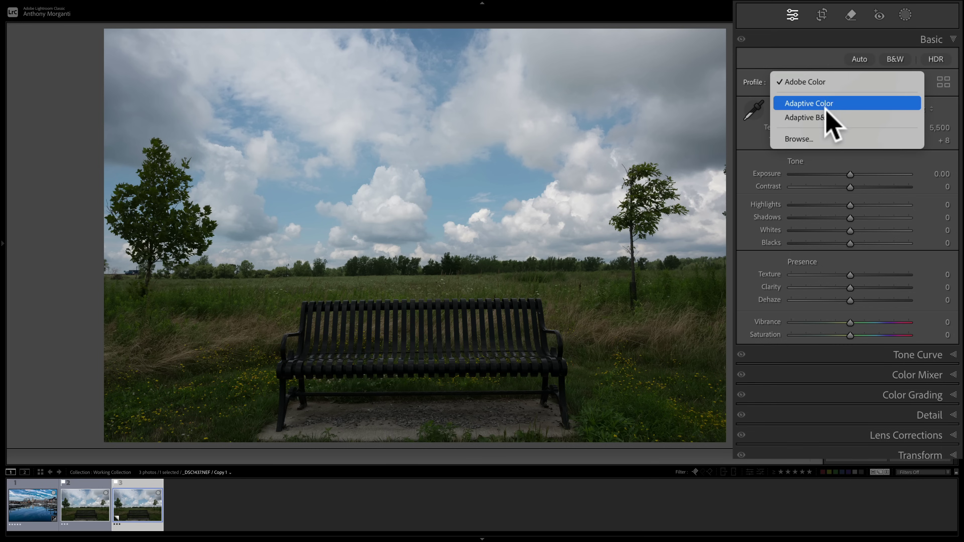
click(823, 65)
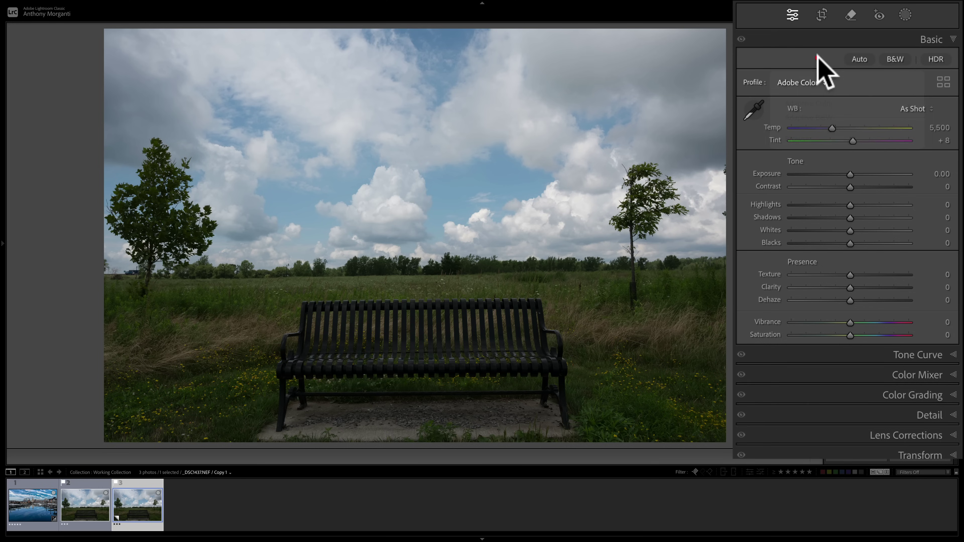
click(944, 82)
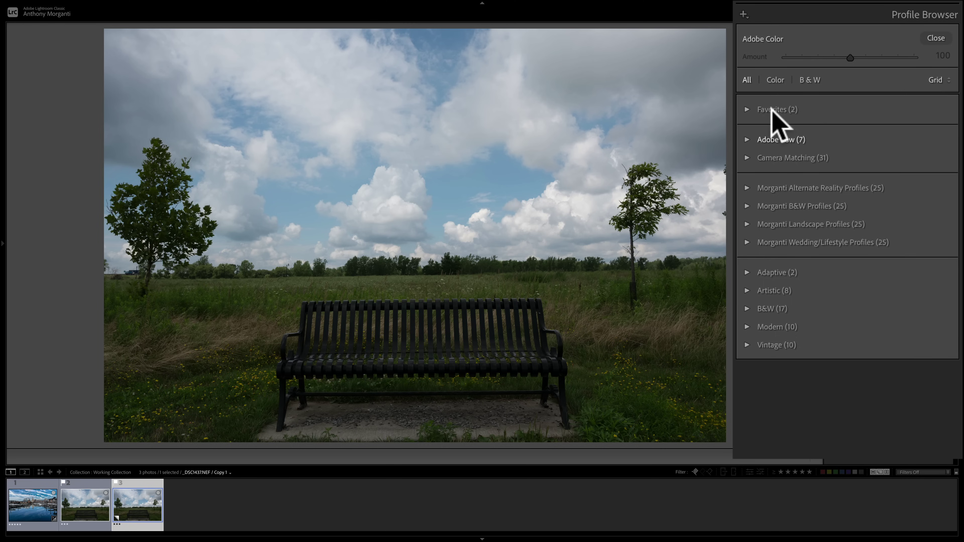
click(747, 110)
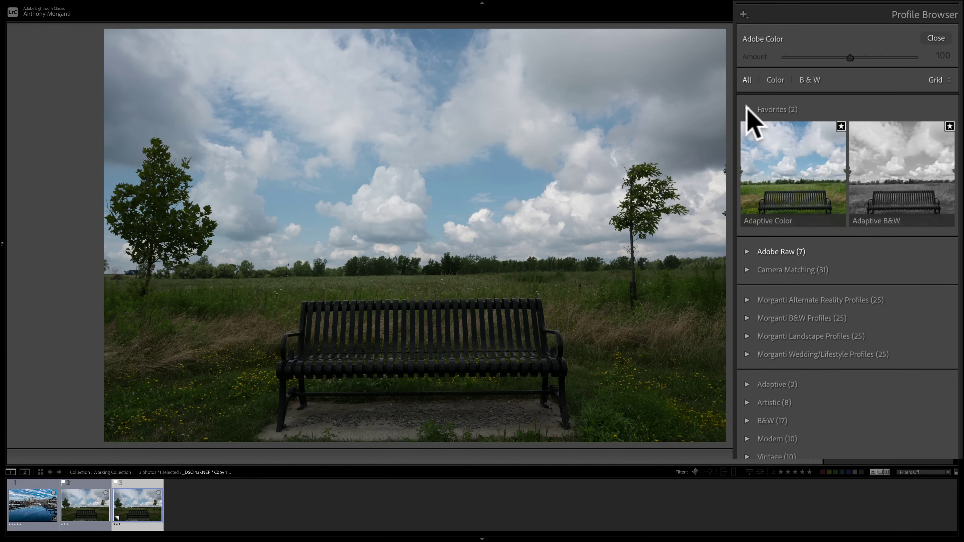
click(747, 110)
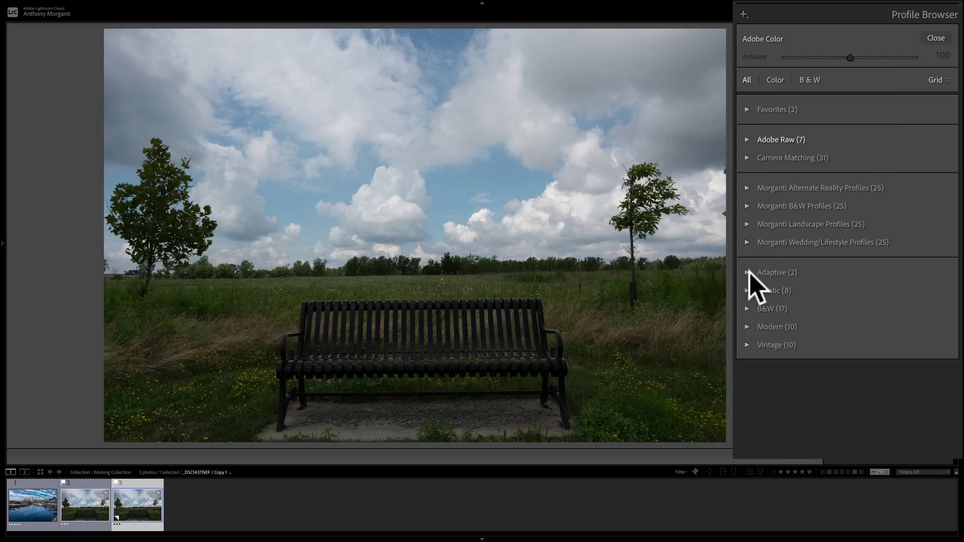
click(747, 109)
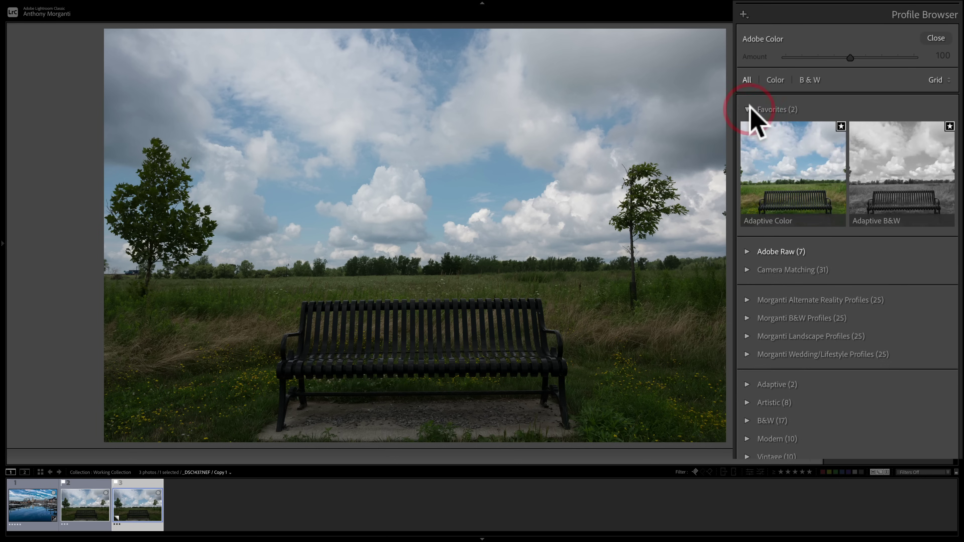
click(775, 167)
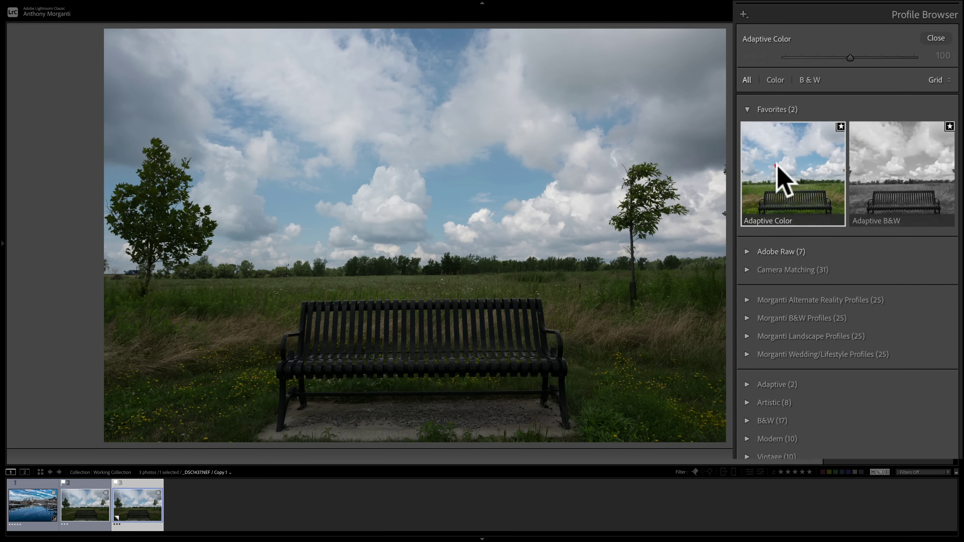
click(747, 110)
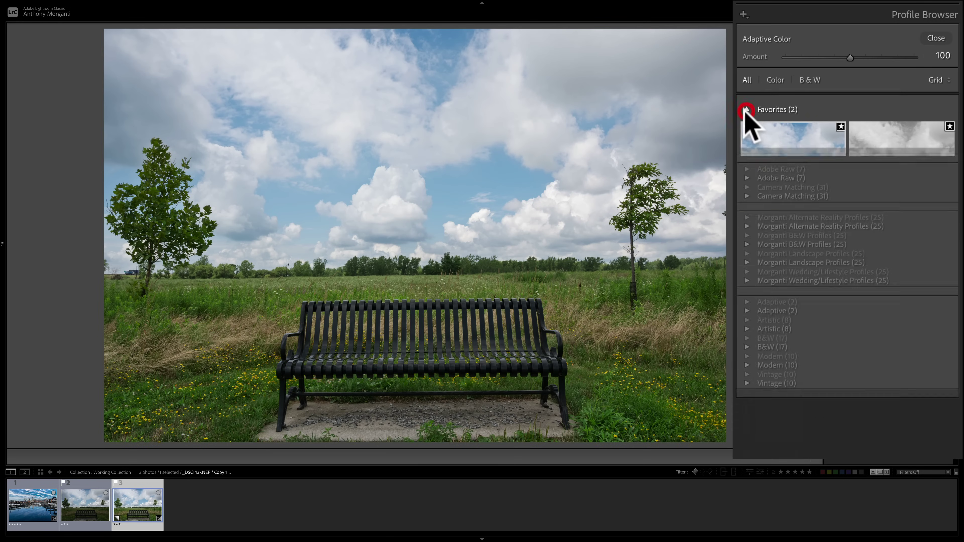
Close the Profile Browser and compare the original bench photo with its Adaptive Color virtual copy.
click(93, 499)
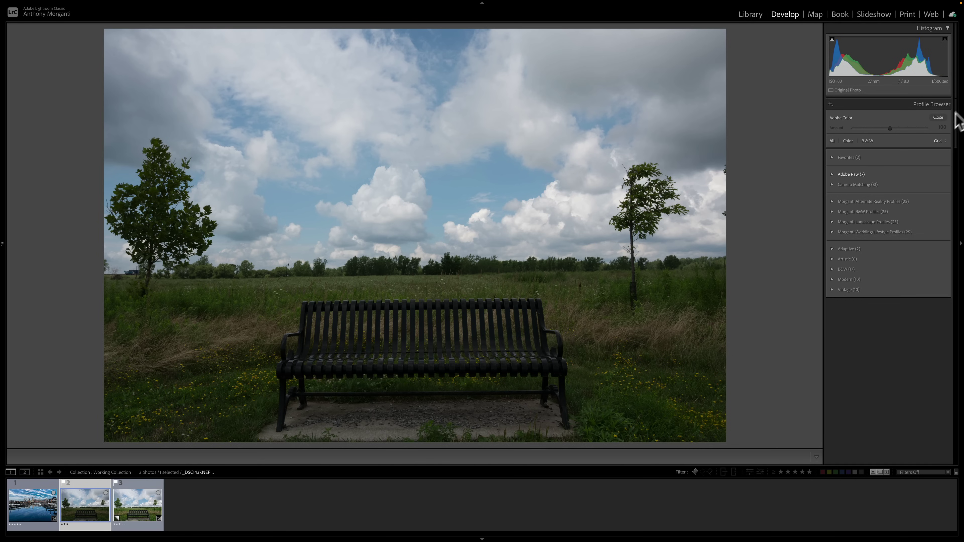
click(937, 117)
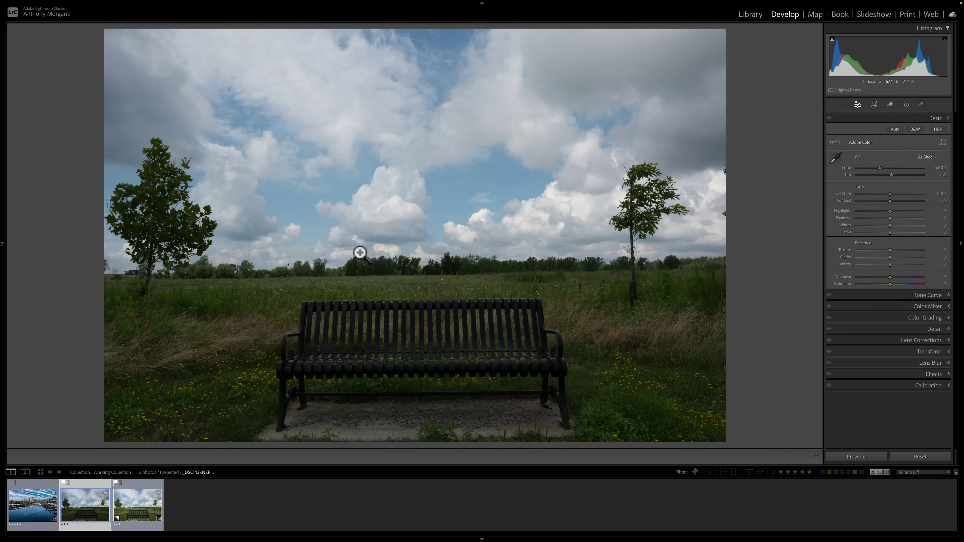
click(129, 502)
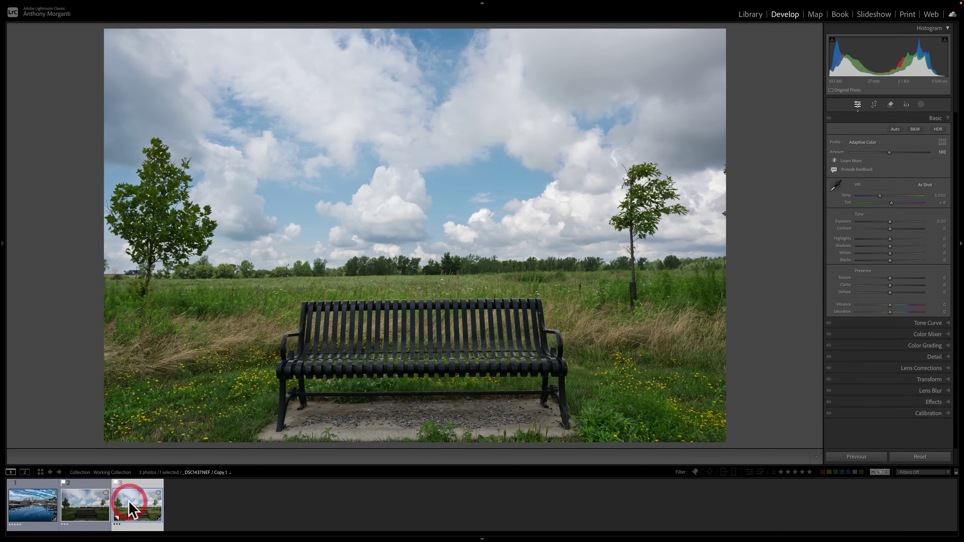
click(94, 500)
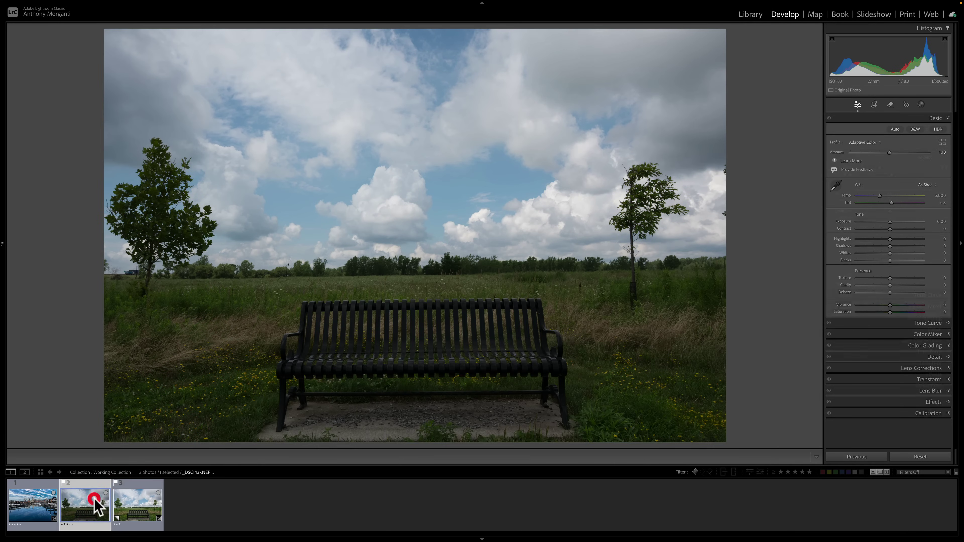
click(133, 502)
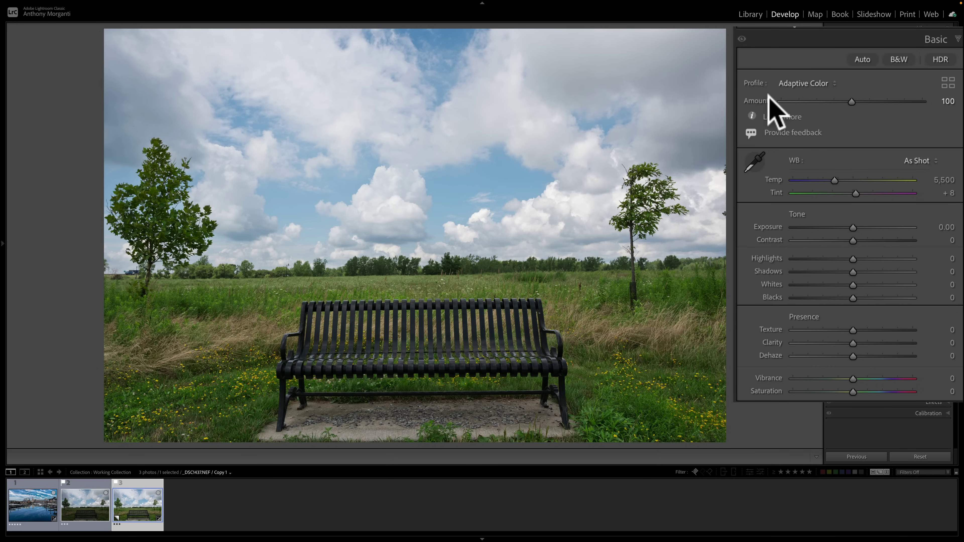
Try Auto adjustments together with the Adaptive Color profile on the bench photo's virtual copy, and undo them.
click(861, 59)
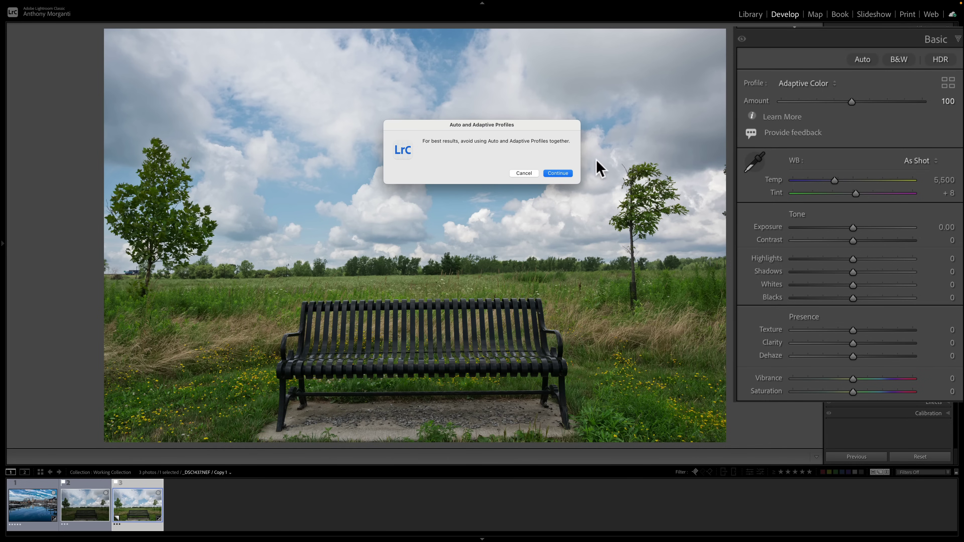
click(564, 174)
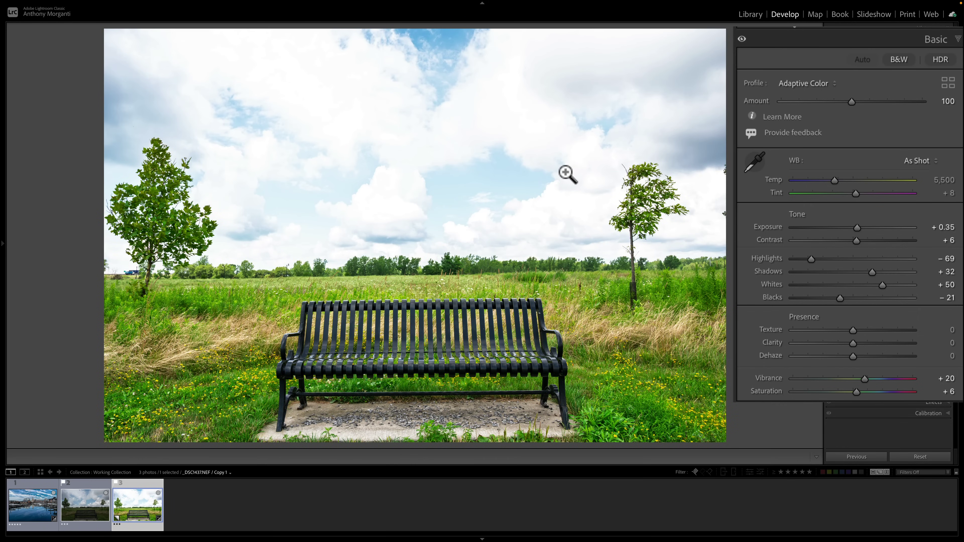
key(super)
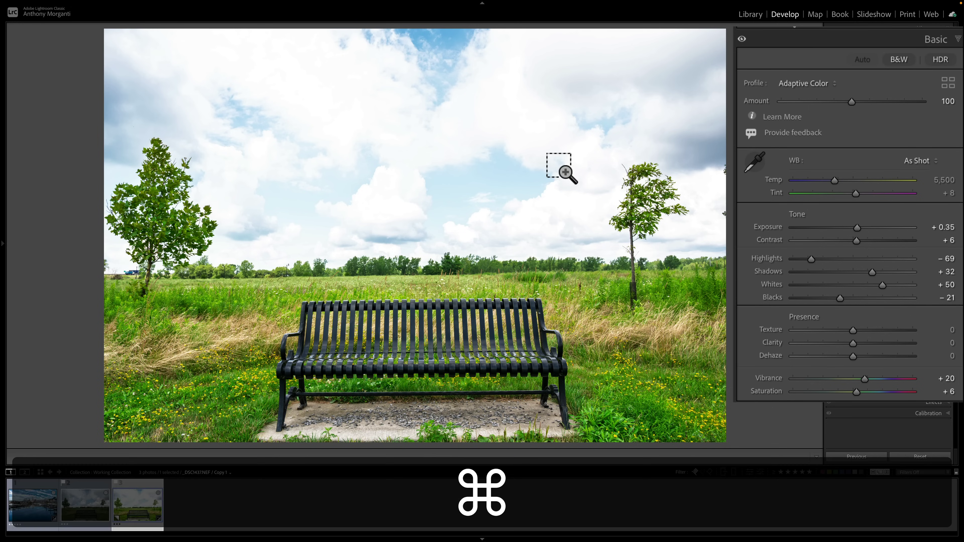
key(super+z)
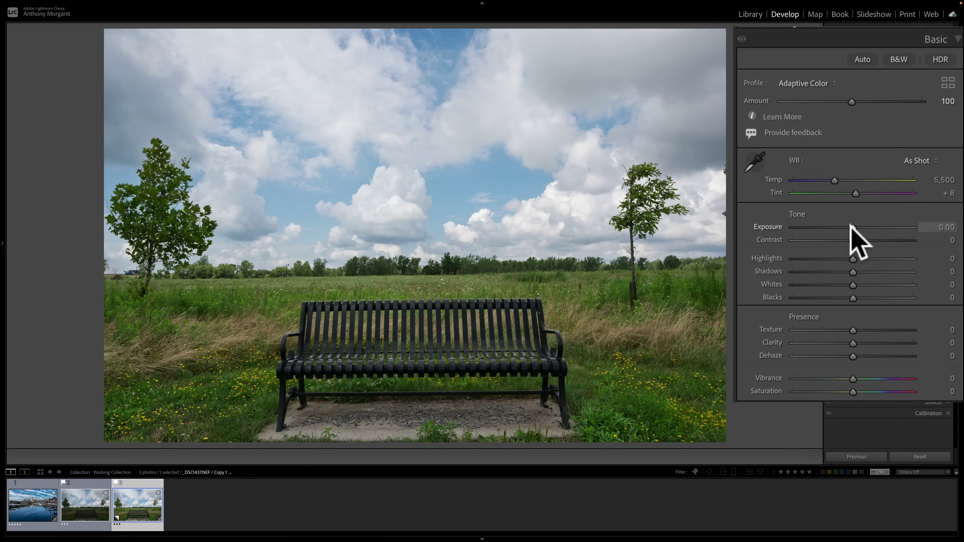
Set the virtual copy's Exposure to −0.30, Highlights −29, Shadows +52, Whites +46, Blacks −47, Texture +10, Clarity +8 and Dehaze +7.
drag(851, 226, 848, 226)
drag(854, 272, 880, 285)
key(alt)
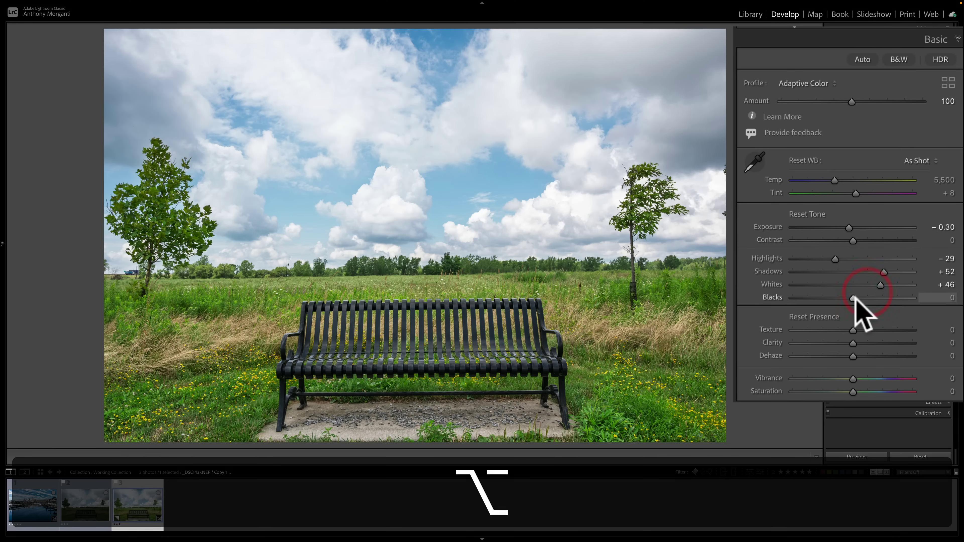
key(alt)
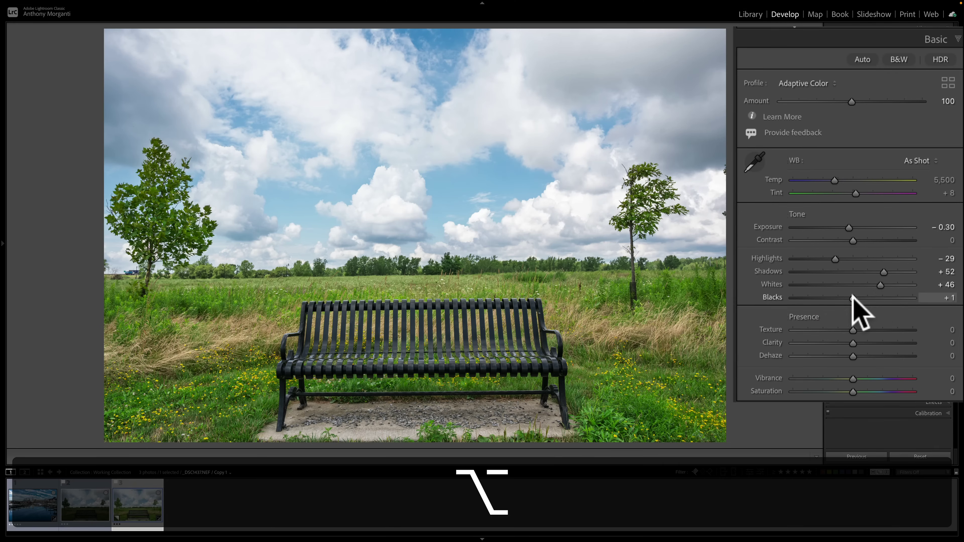
drag(851, 298, 824, 298)
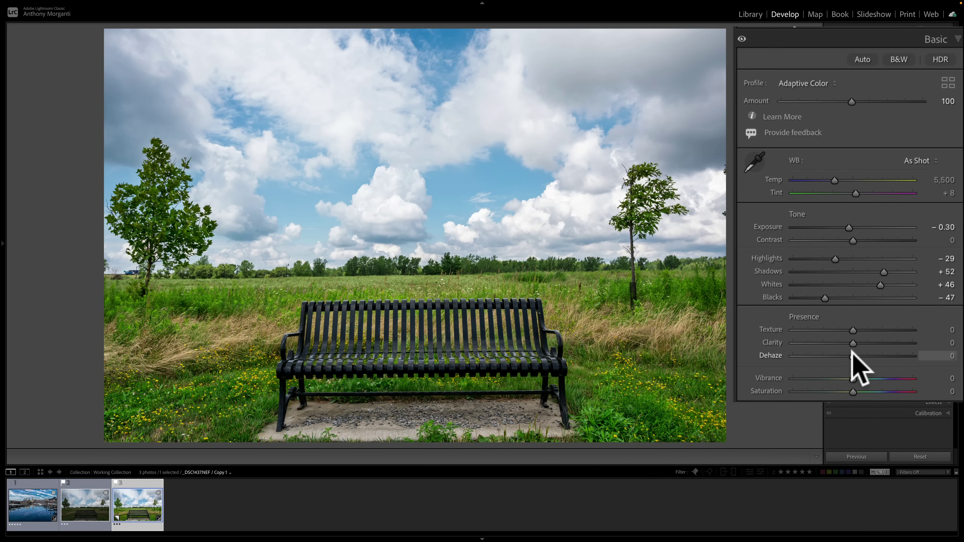
drag(857, 351, 859, 330)
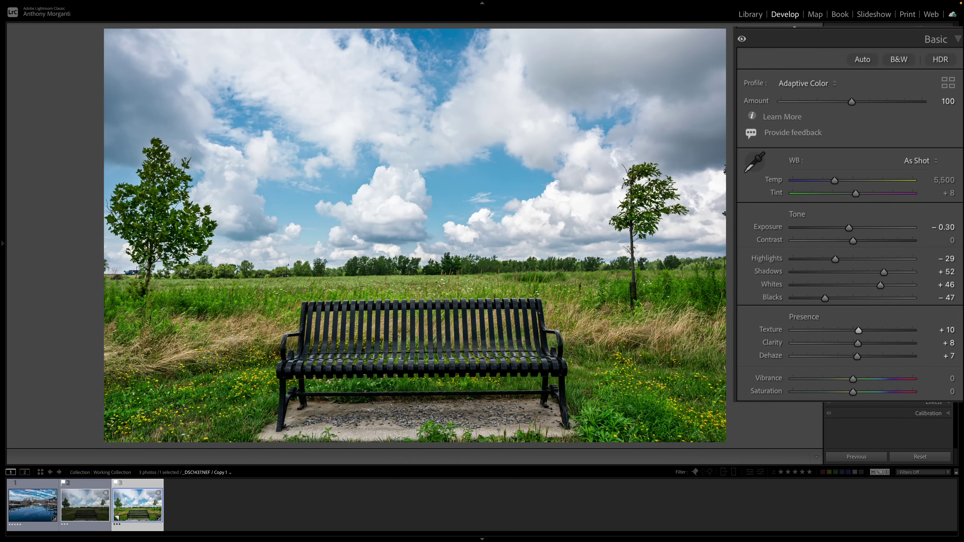
Set the original bench photo's Highlights to −30, Shadows +100, Whites +44, Blacks −22, Texture +15, Clarity +14 and Dehaze +13.
click(86, 502)
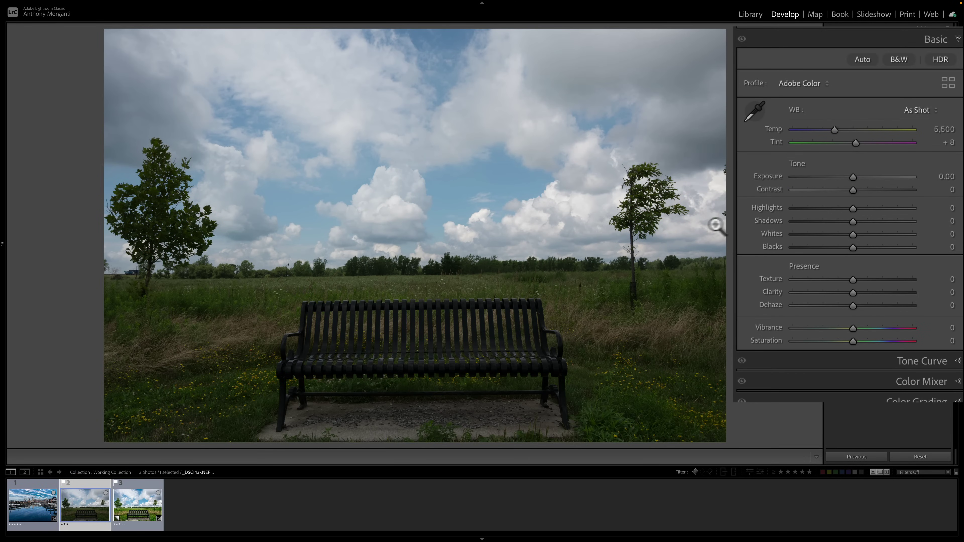
drag(855, 222, 840, 247)
key(alt)
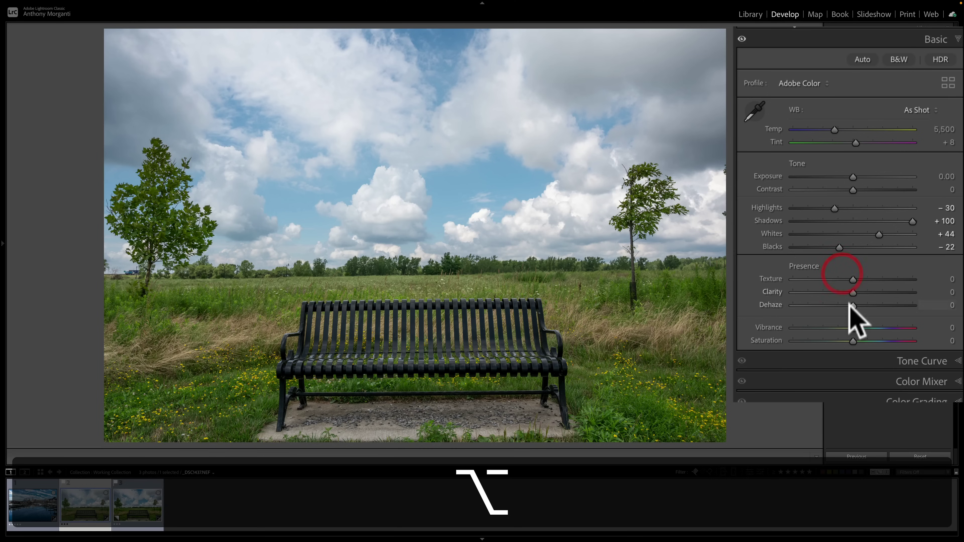
drag(853, 305, 859, 283)
click(853, 280)
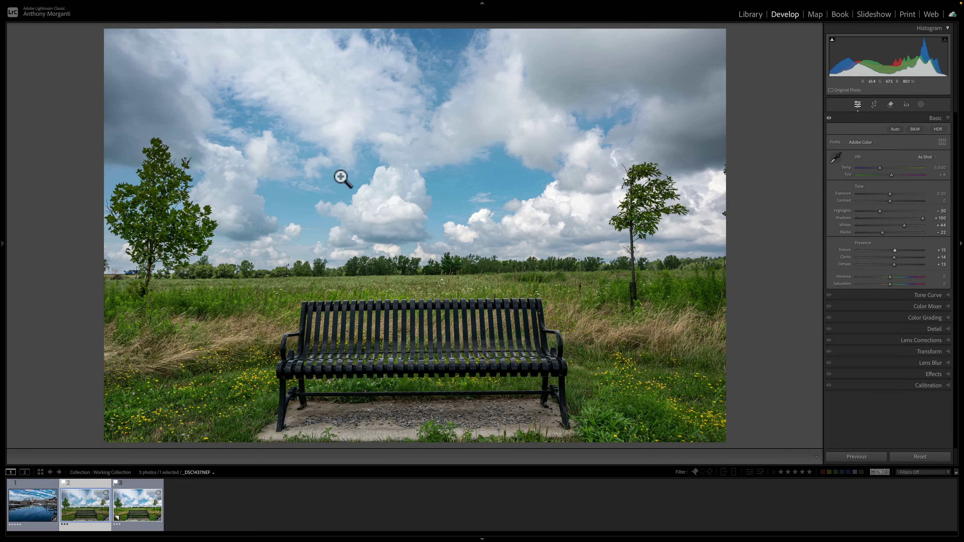
Compare the two edited bench photos, using Reference View with the Adaptive Color virtual copy as the reference, and return to the single view.
click(130, 503)
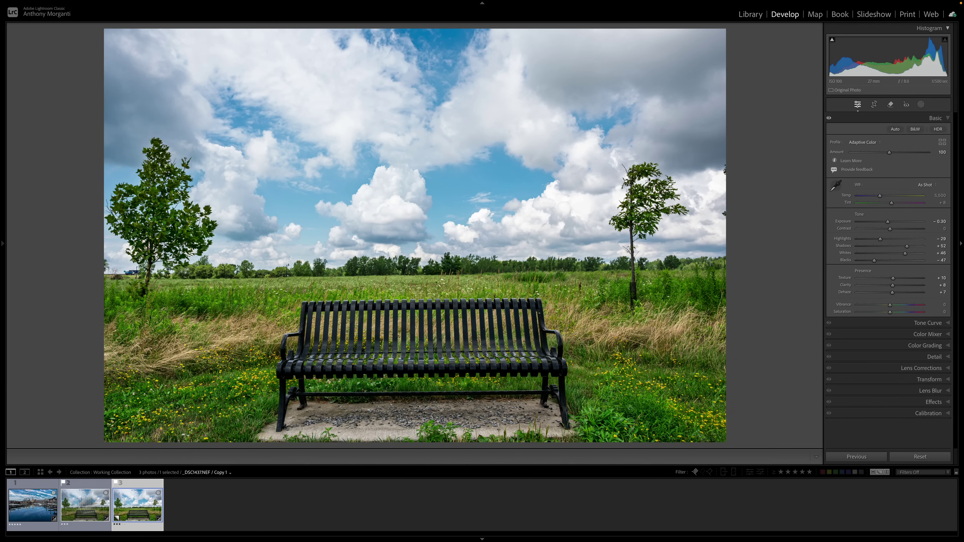
click(83, 503)
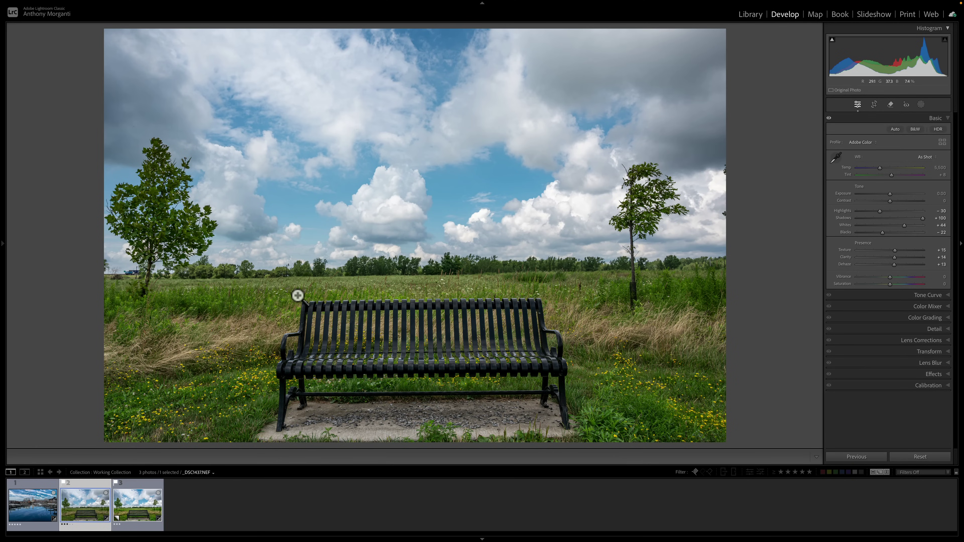
key(shift+r)
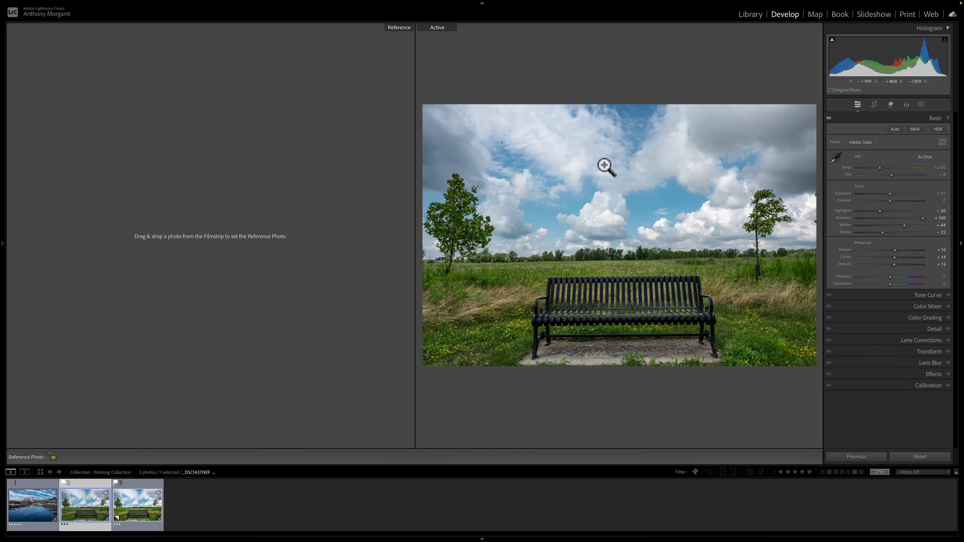
drag(144, 503, 183, 237)
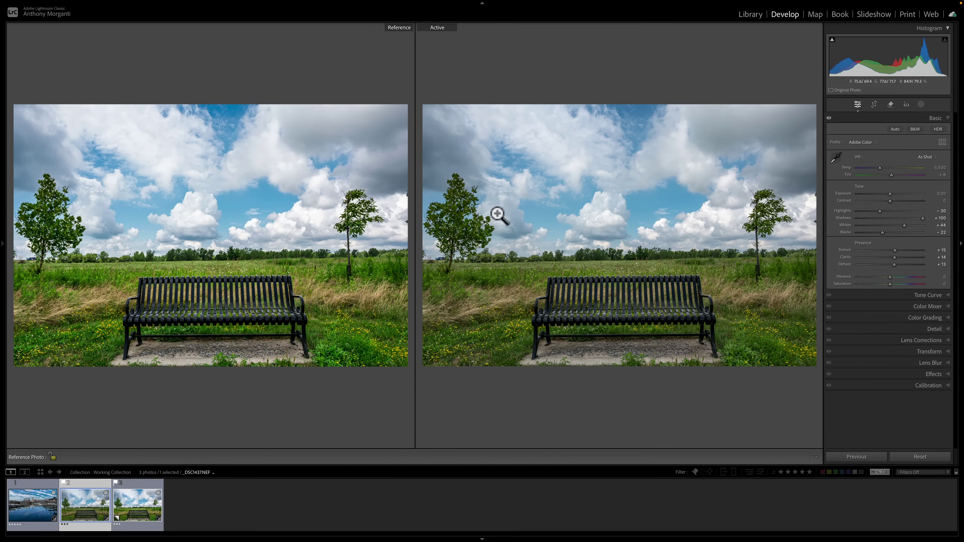
key(d)
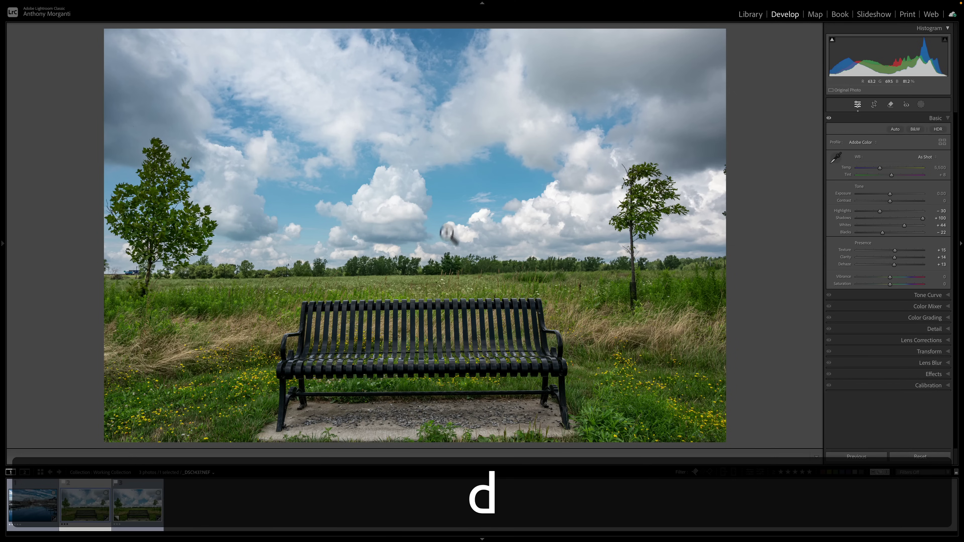
Reset all Develop settings on the original bench photo and on its virtual copy.
click(911, 455)
click(133, 501)
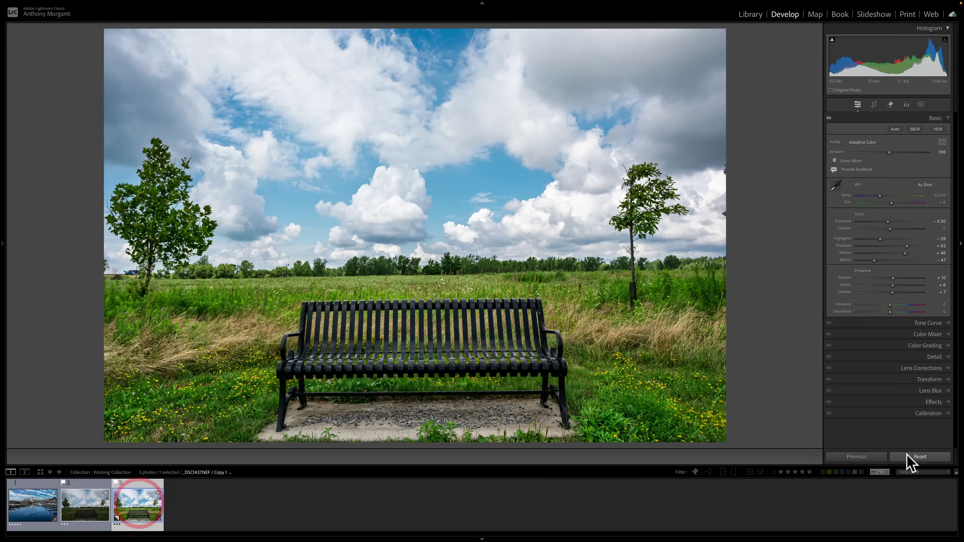
click(909, 455)
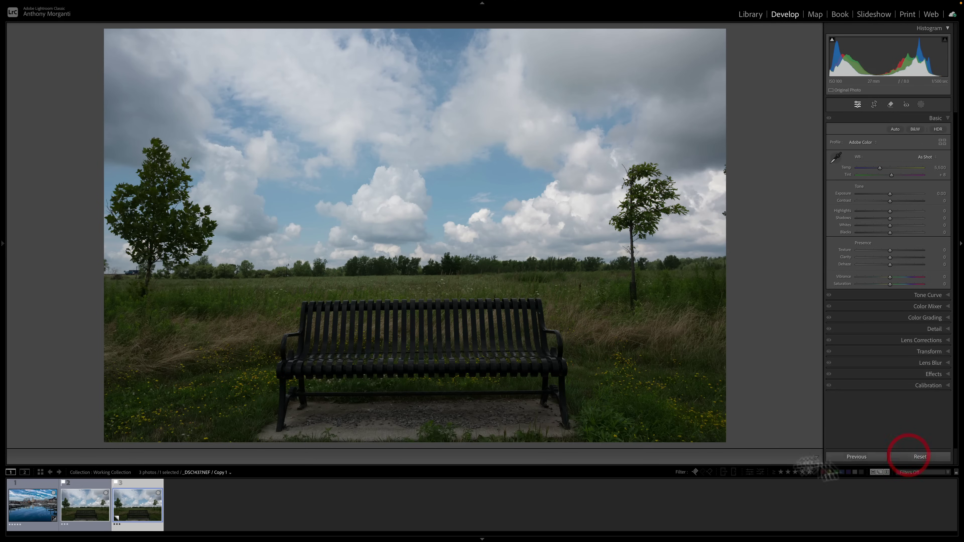
Try the Adobe Monochrome profile from the Adobe Raw group on the original bench photo and go back to Adobe Color.
click(85, 493)
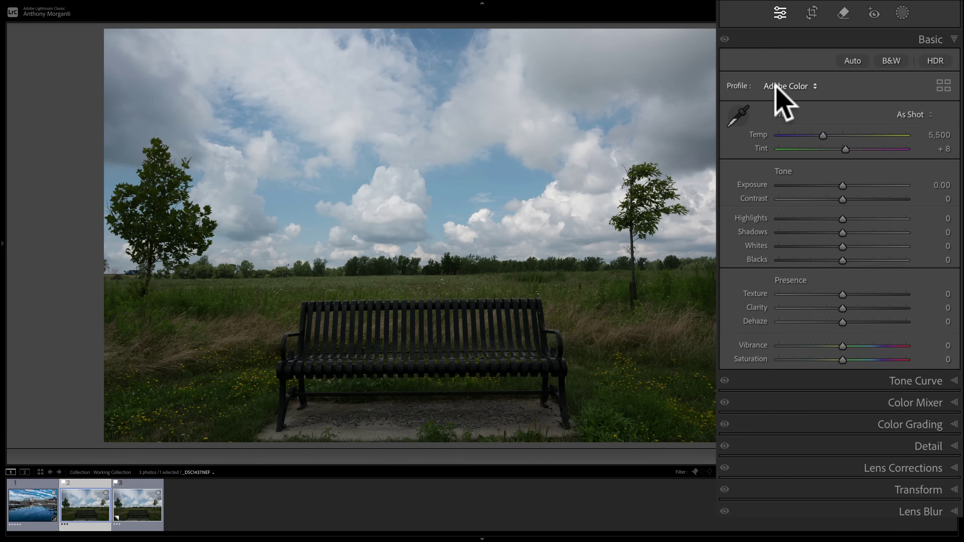
click(949, 87)
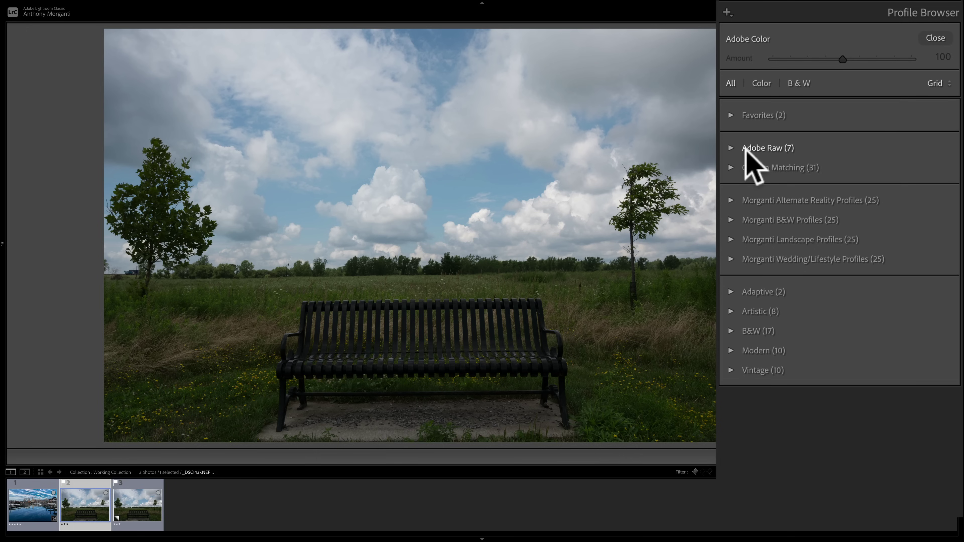
click(731, 148)
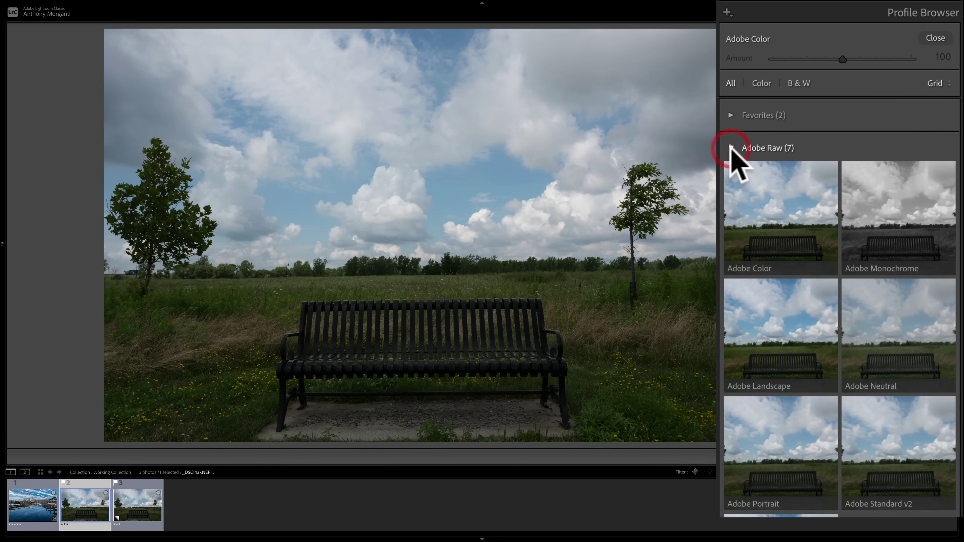
click(878, 194)
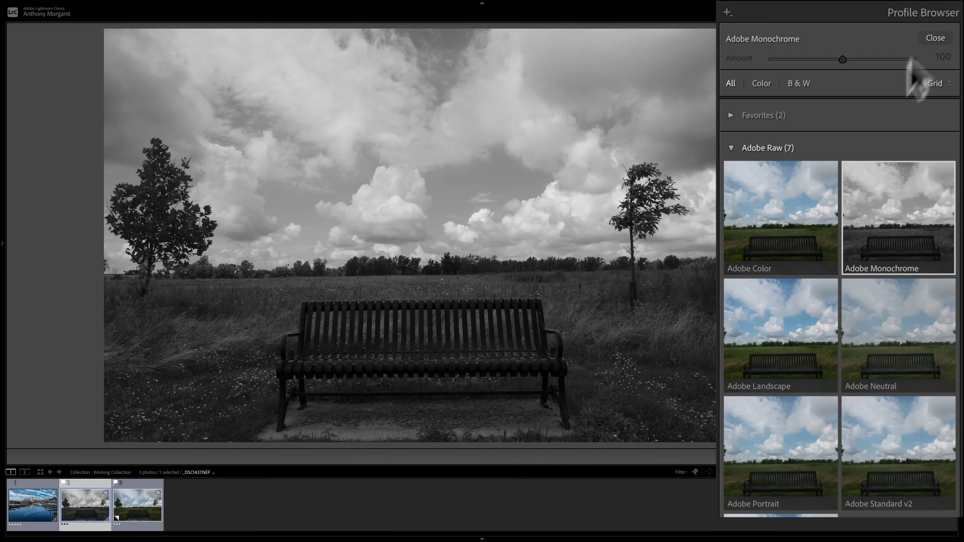
click(735, 172)
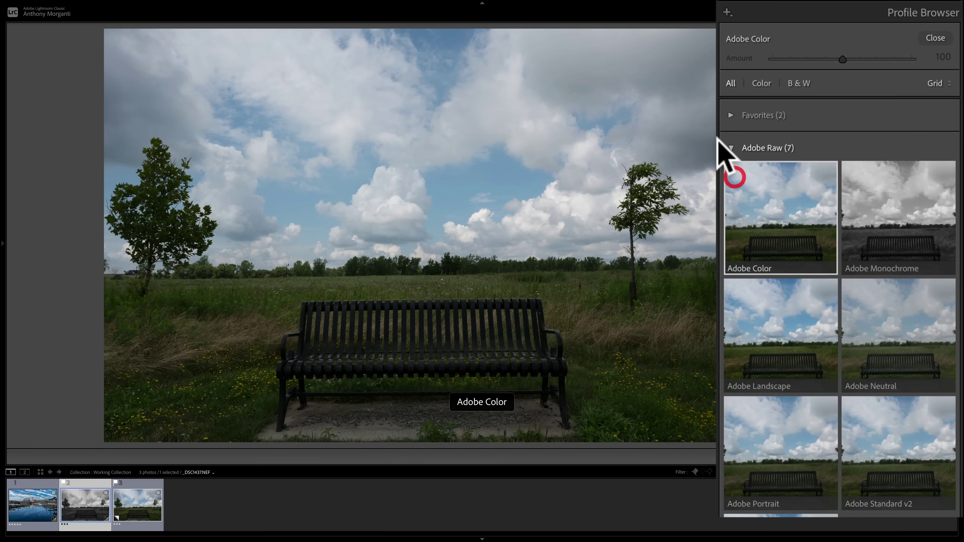
click(742, 134)
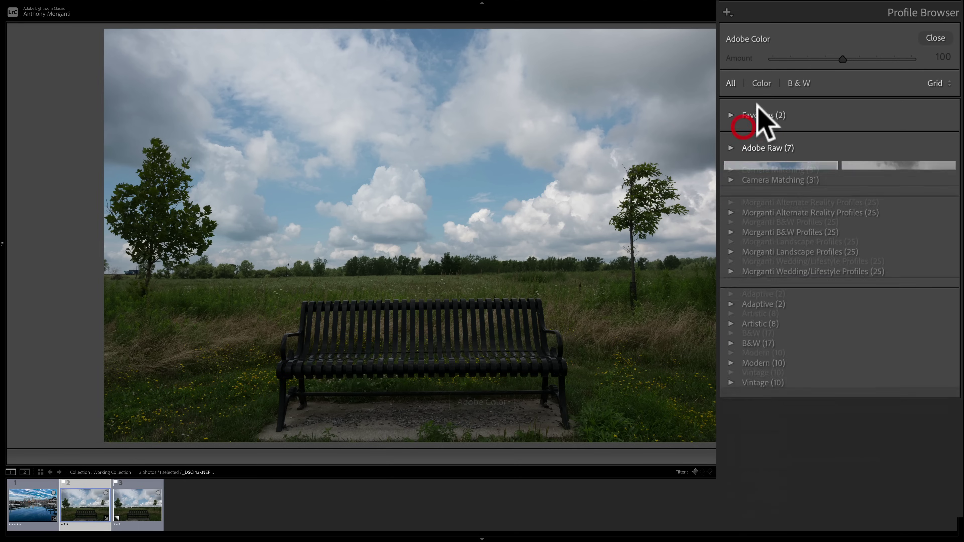
Limit the Profile Browser to B&W profiles, close it and convert the original bench photo to black and white.
click(800, 84)
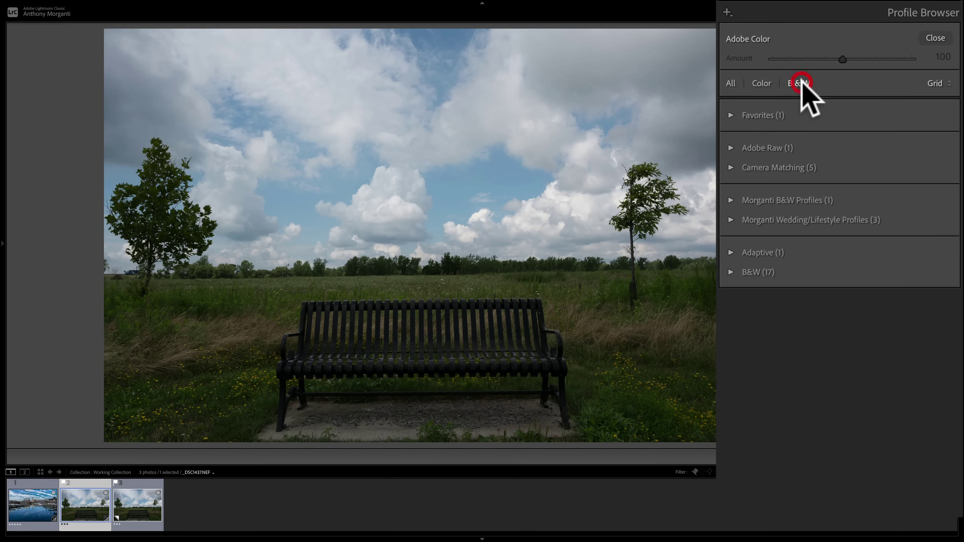
click(928, 39)
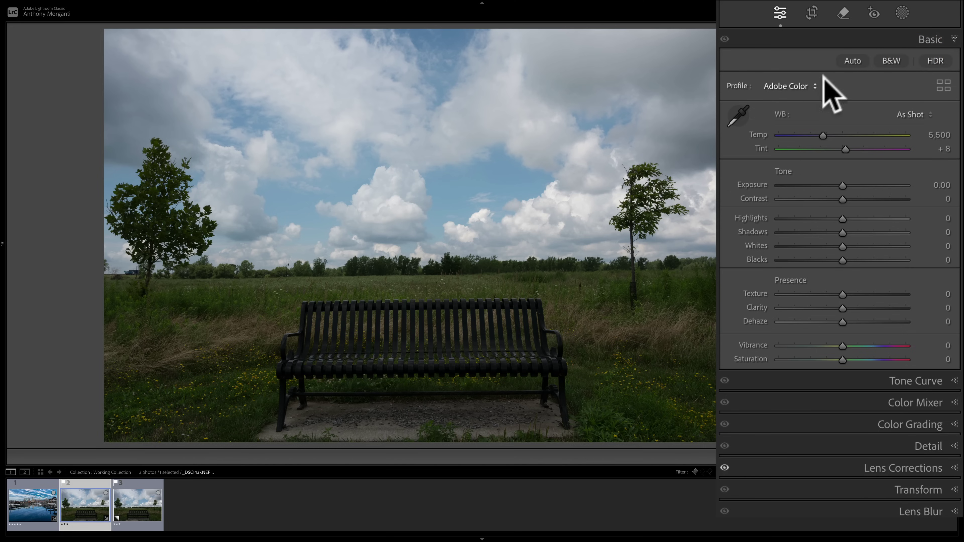
click(891, 60)
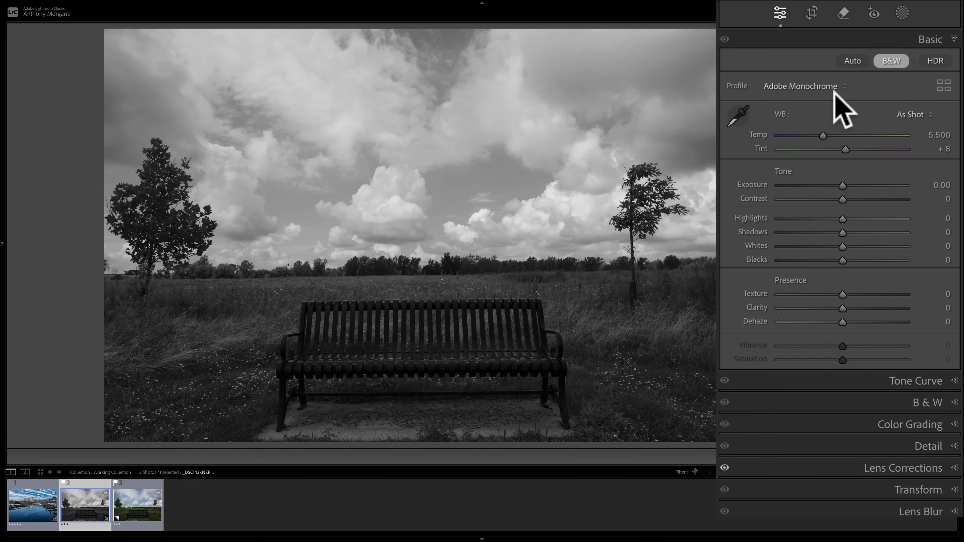
Apply the Adaptive B&W profile to the bench photo's virtual copy.
click(136, 503)
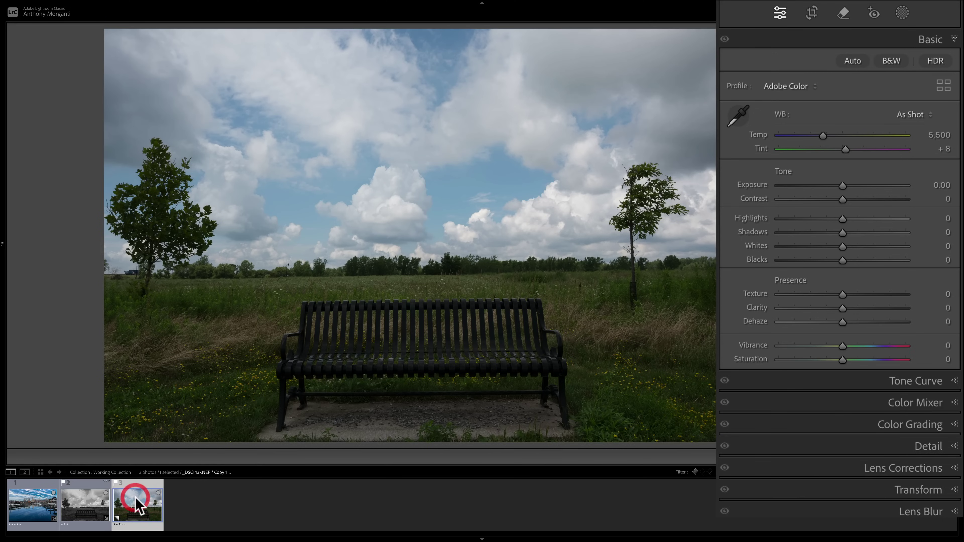
click(794, 87)
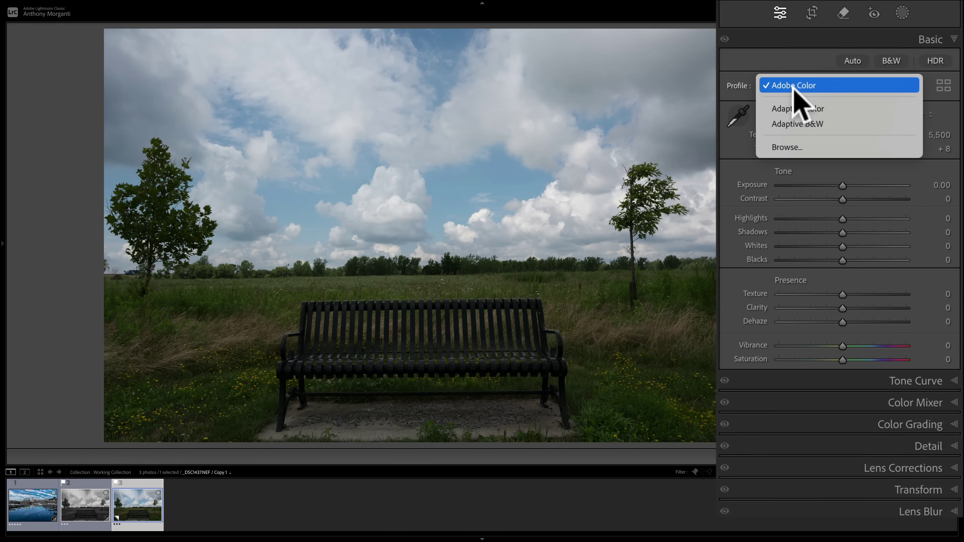
click(796, 120)
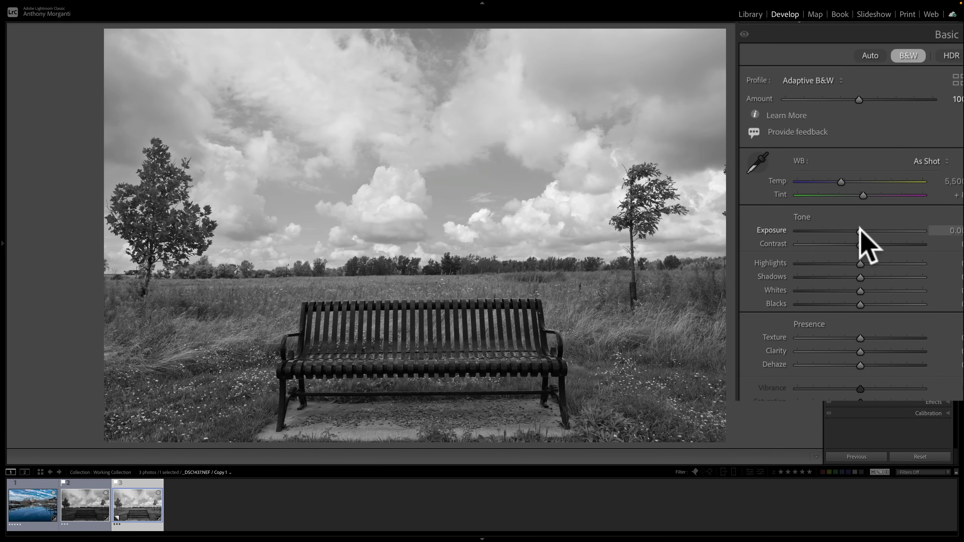
Lower the Adaptive B&W copy's Exposure, Highlights and Blacks, raise its Shadows and Whites, and slightly increase Texture, Clarity and Dehaze.
drag(861, 230, 855, 230)
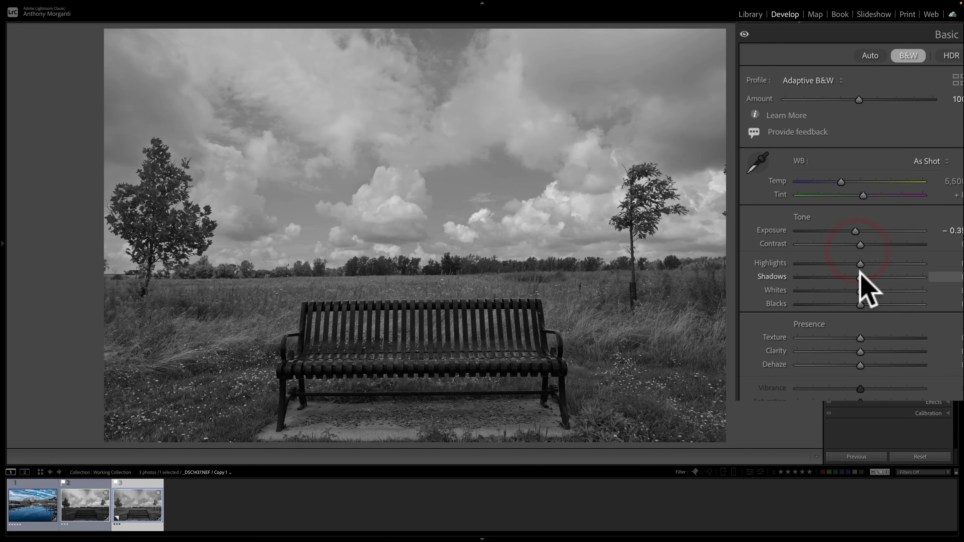
drag(861, 277, 842, 304)
key(alt)
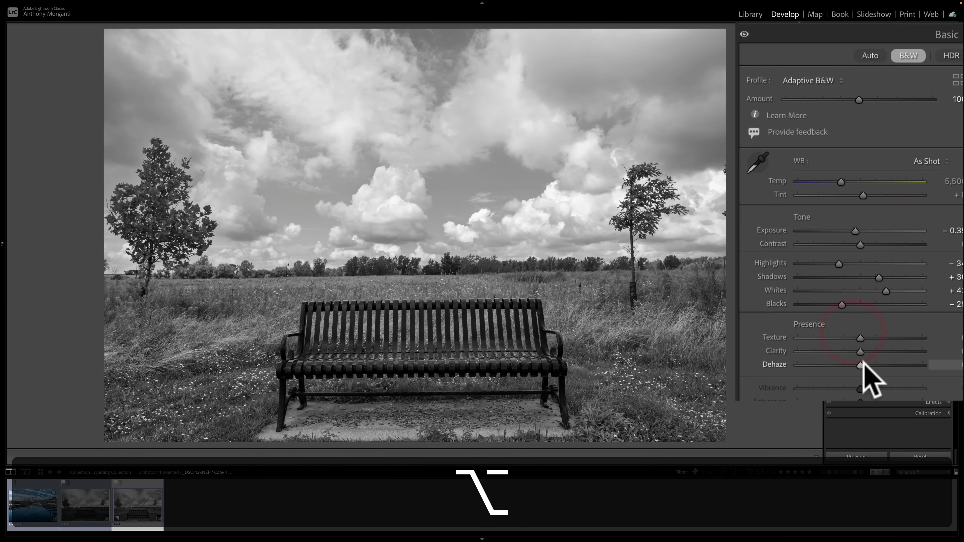
drag(860, 365, 869, 338)
click(861, 351)
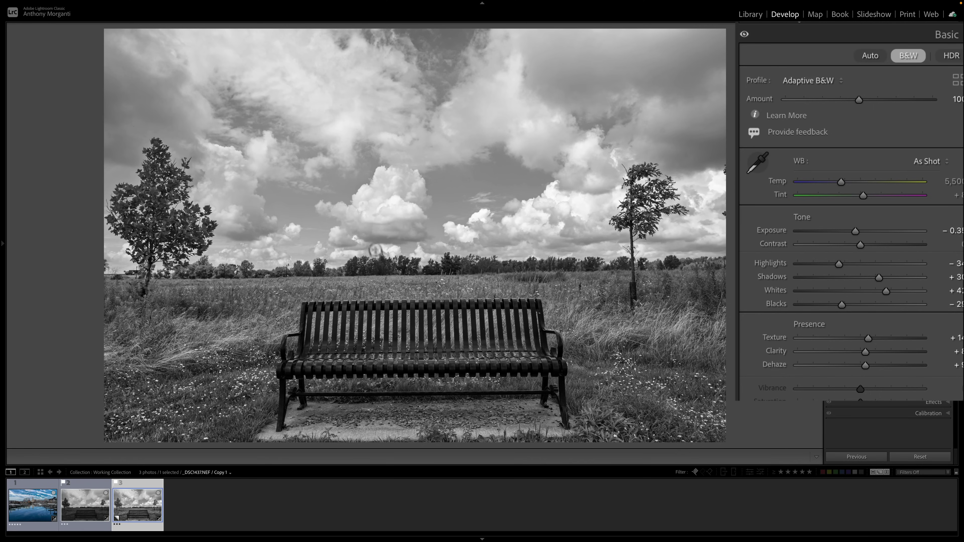
Set the original Adobe Monochrome photo's Highlights to −32, Shadows +100, Whites +45, Blacks −26, Texture +13, Clarity +17 and Dehaze +12.
click(91, 512)
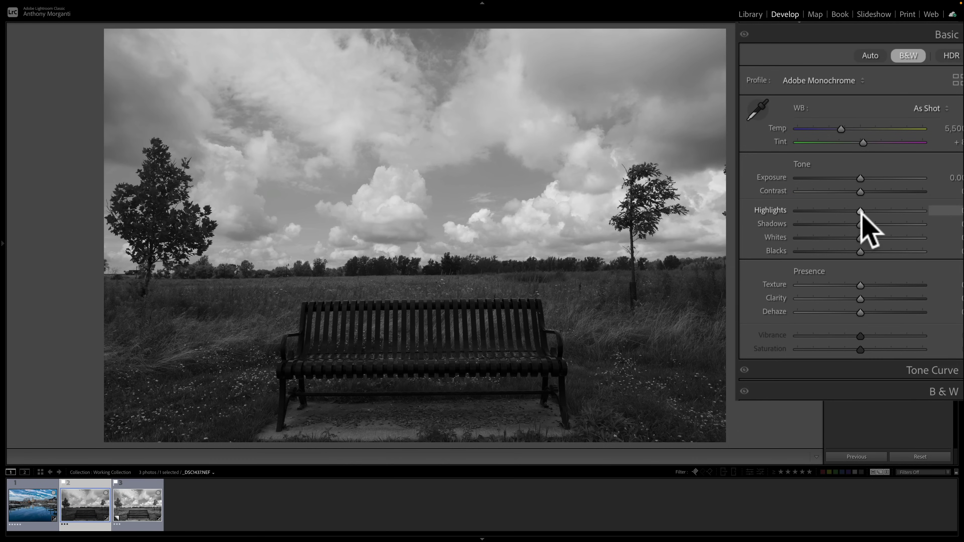
drag(860, 224, 888, 238)
key(alt)
drag(851, 249, 844, 251)
drag(860, 285, 865, 310)
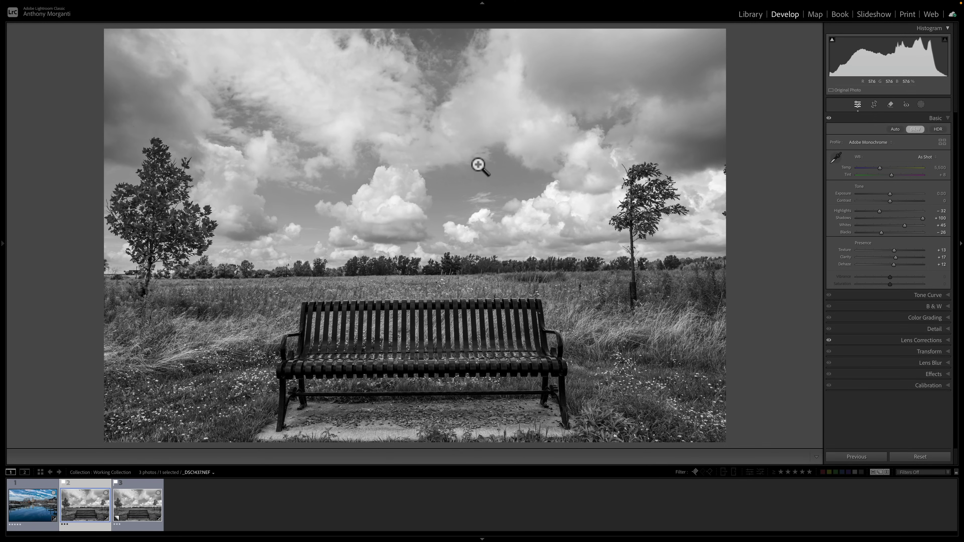
Compare the bench photo's Adobe Monochrome original with its Adaptive B&W copy, first one at a time and side by side in Reference View.
click(132, 495)
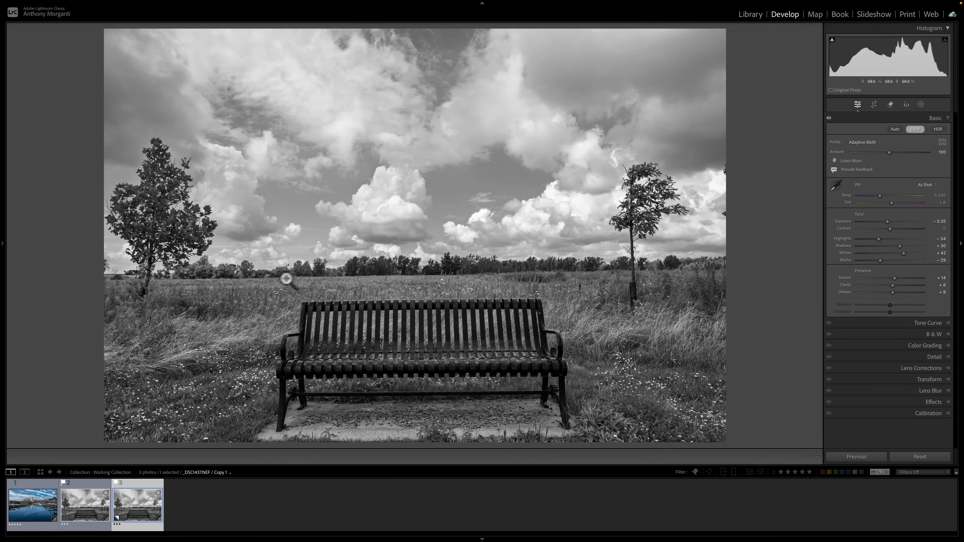
click(102, 513)
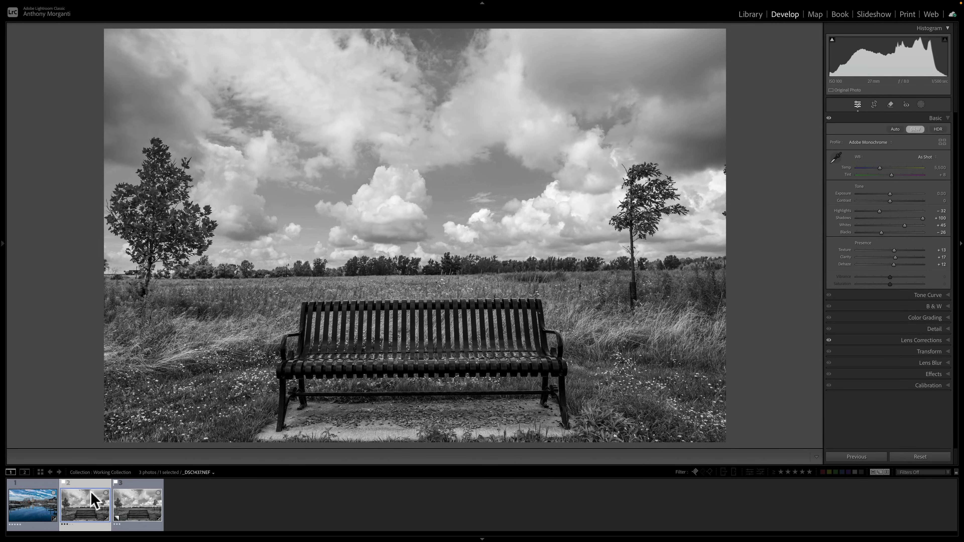
key(shift+r)
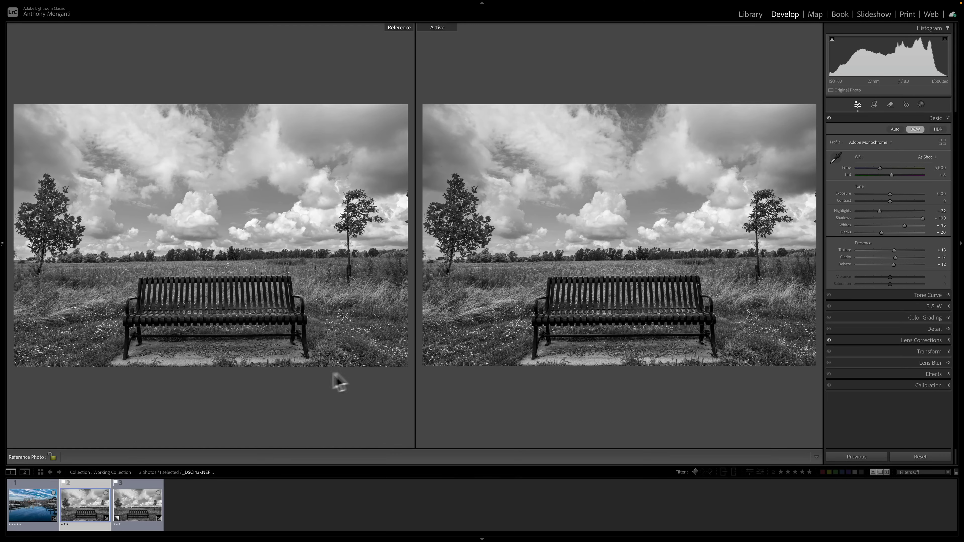
click(93, 500)
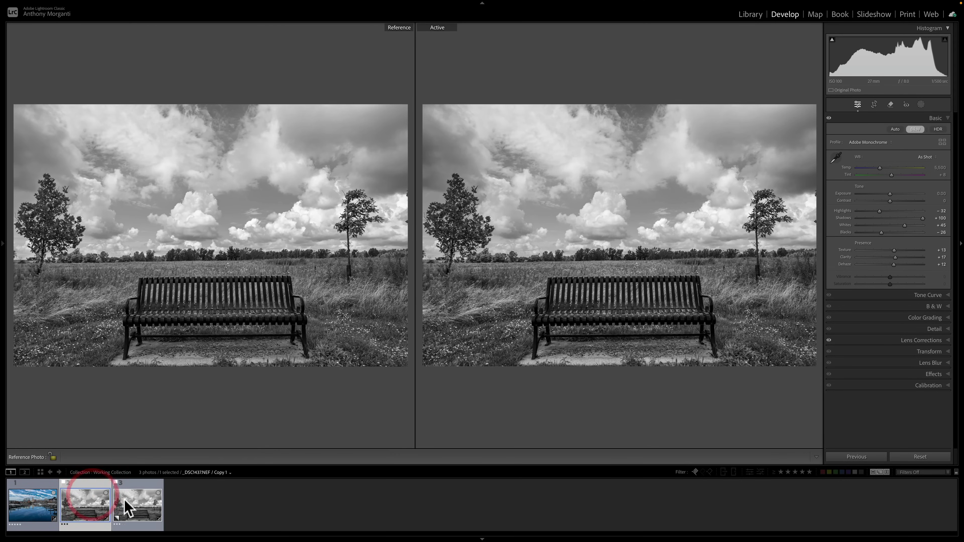
click(125, 502)
click(87, 502)
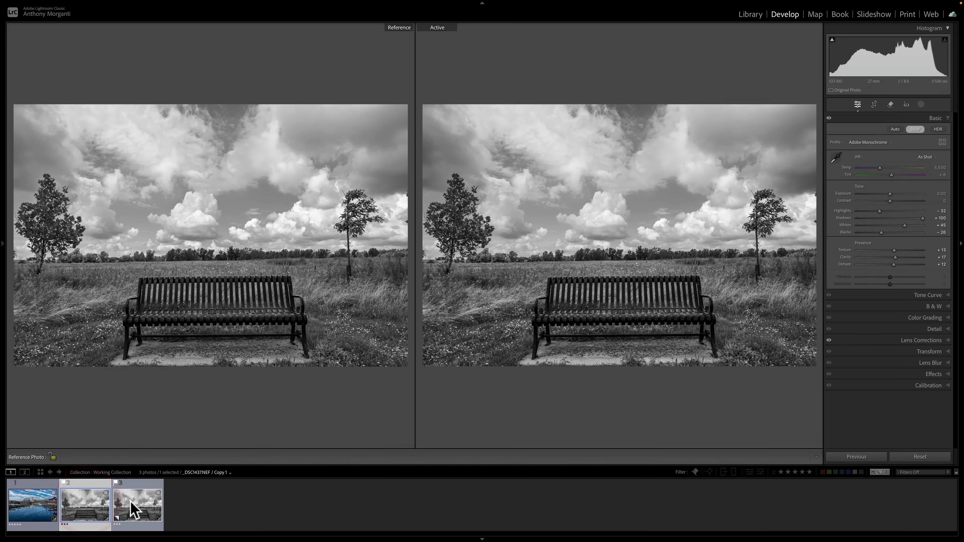
click(126, 502)
click(80, 504)
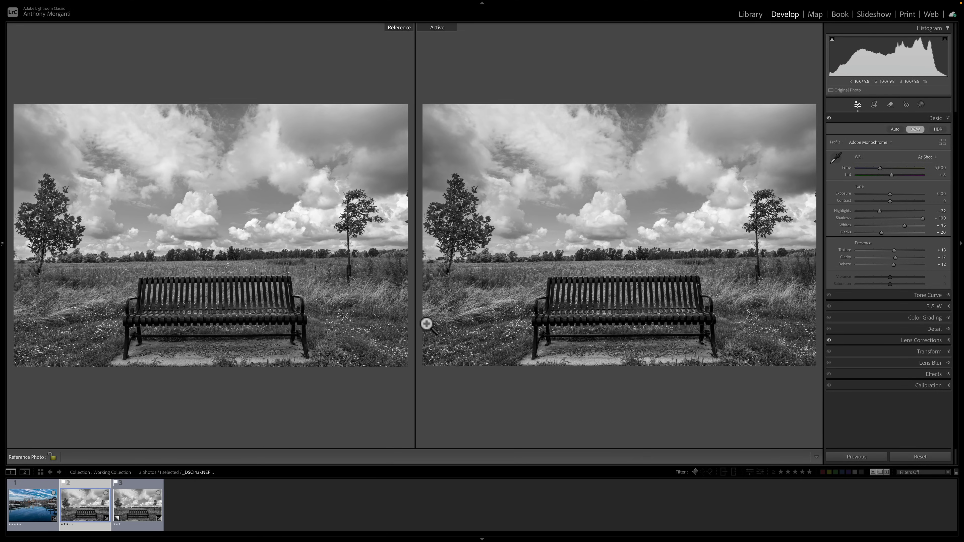
click(160, 497)
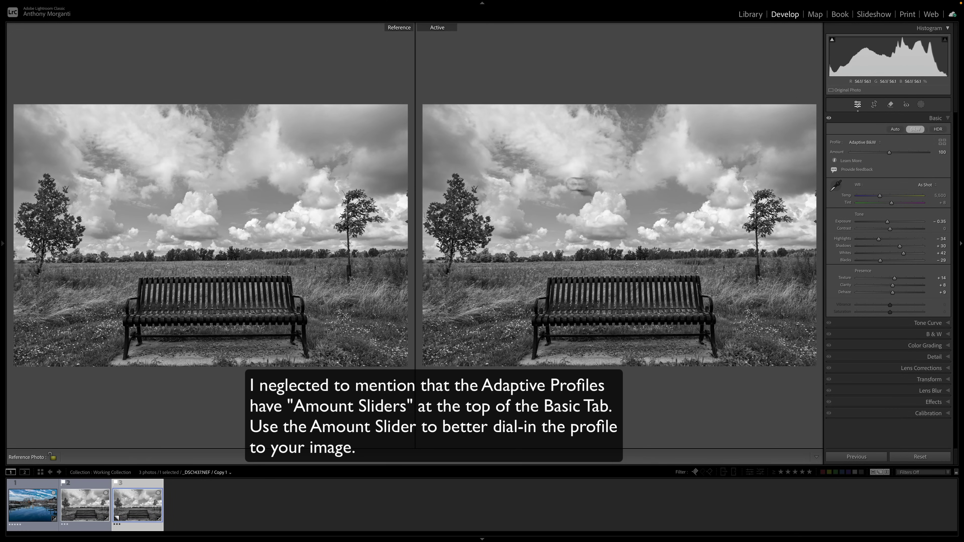
Return to the single-photo Loupe view of the Adobe Monochrome original and collapse the Basic adjustments.
click(85, 503)
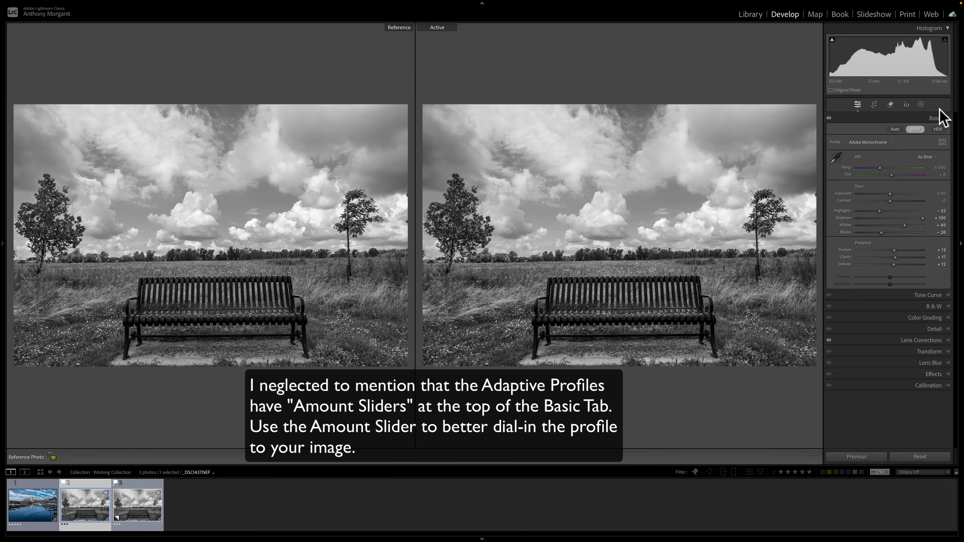
key(d)
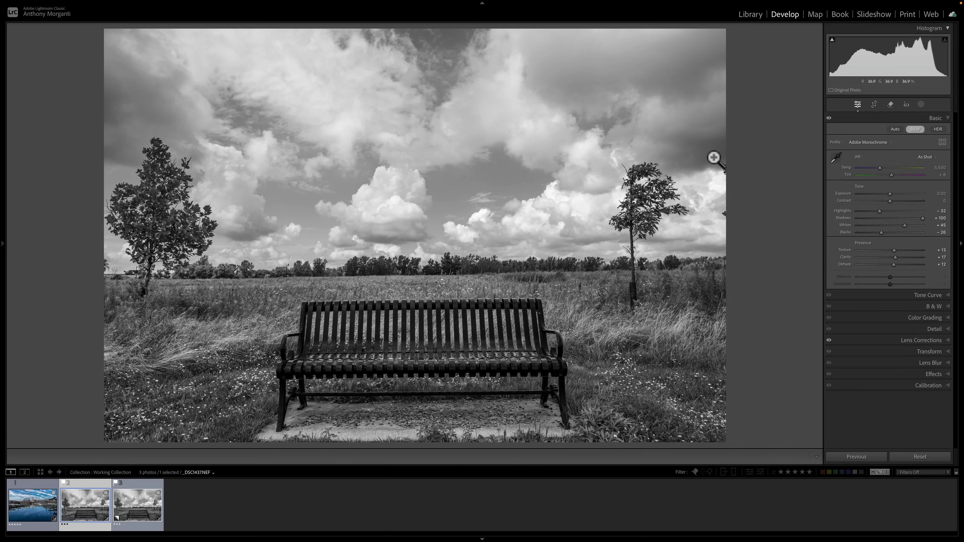
click(937, 118)
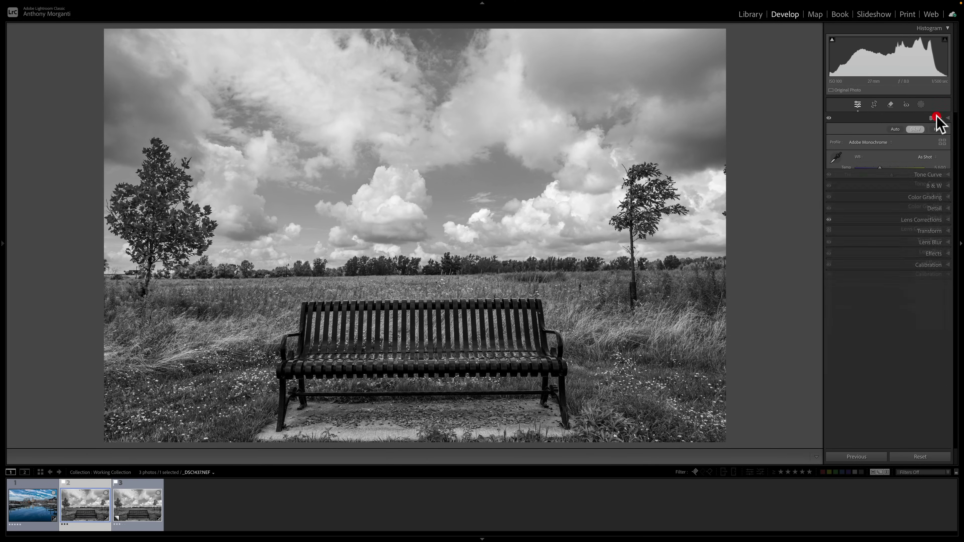